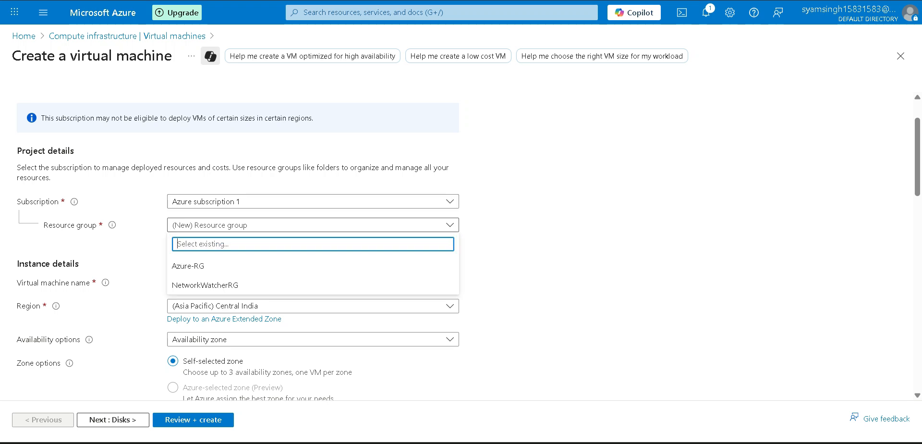
Step: Assign the virtual machine to the Azure-RG resource group and name it My-First
click(288, 265)
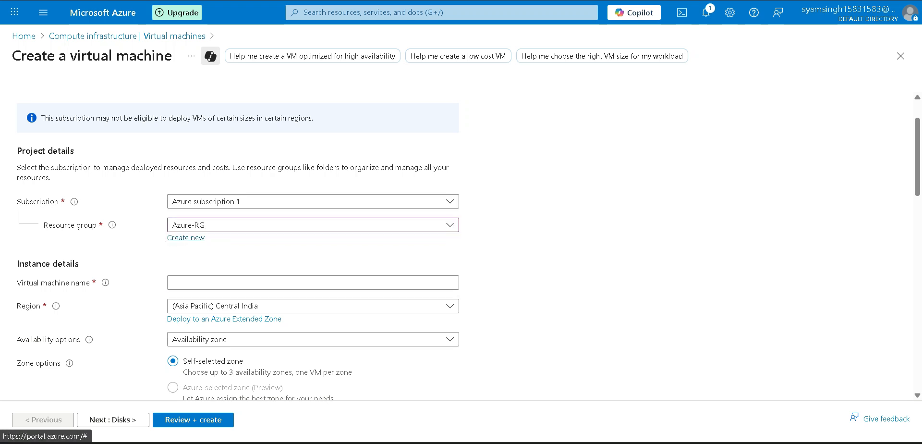
scroll(187, 238, down, 1)
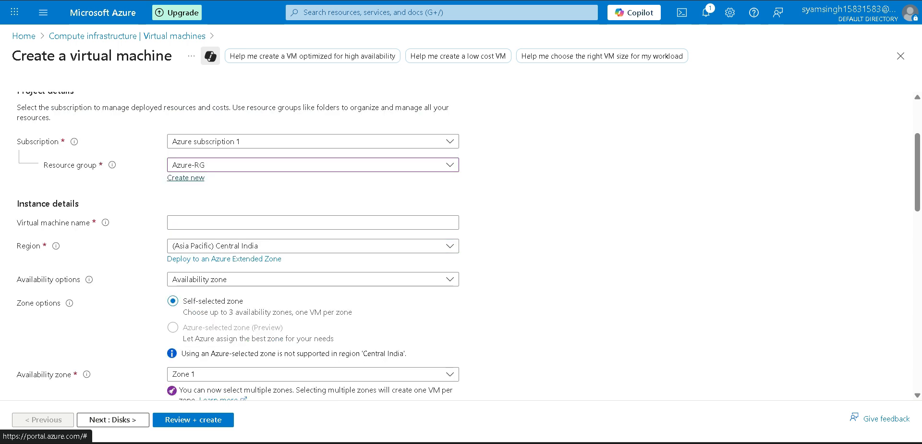
click(202, 223)
text(My-Fir)
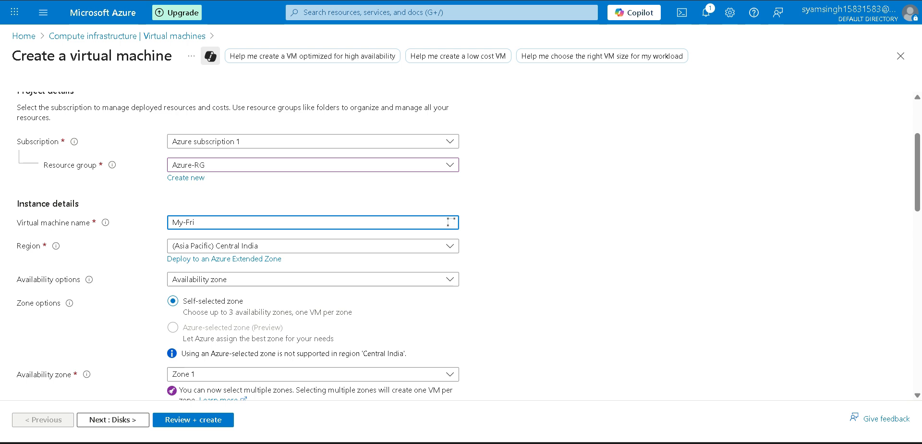
text(st)
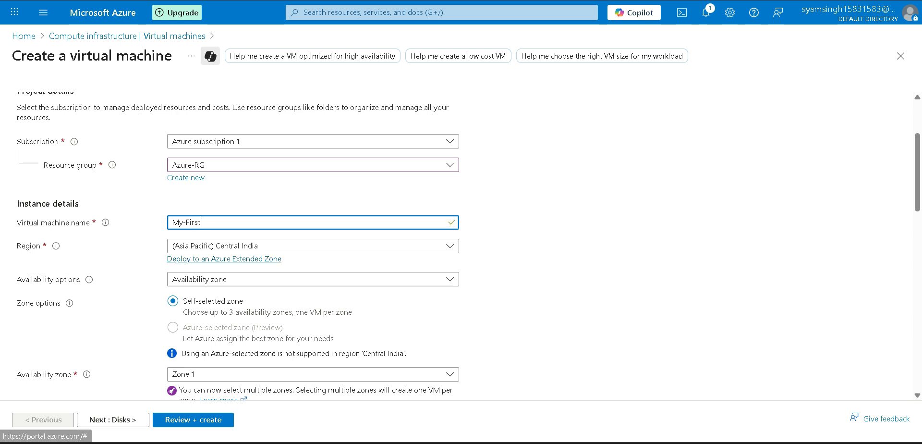
Step: Review the region, availability and security settings and examine the available operating system images without changing the selection
scroll(225, 259, down, 1)
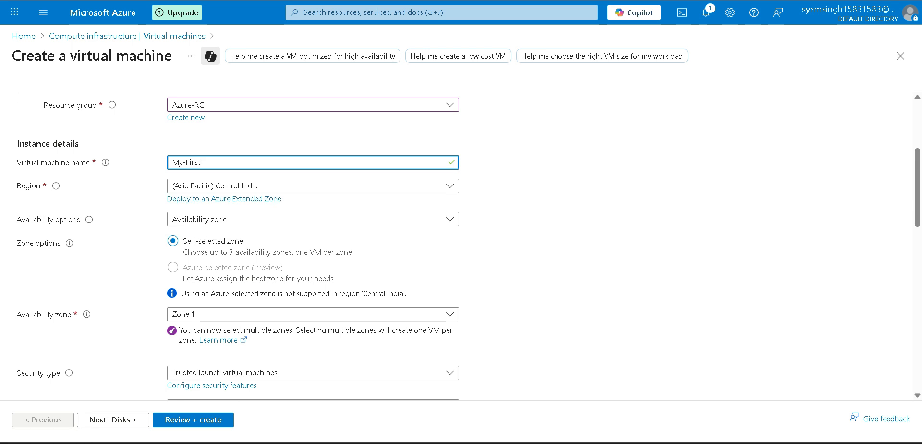
scroll(312, 241, down, 1)
scroll(312, 240, down, 1)
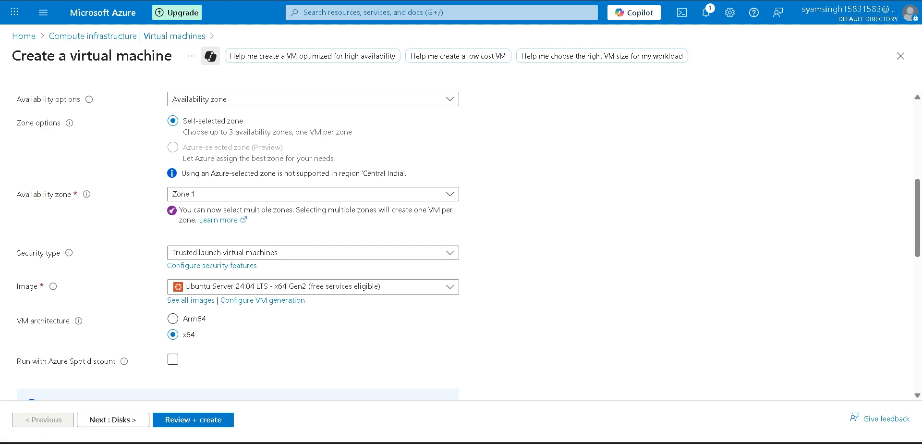
scroll(312, 240, down, 1)
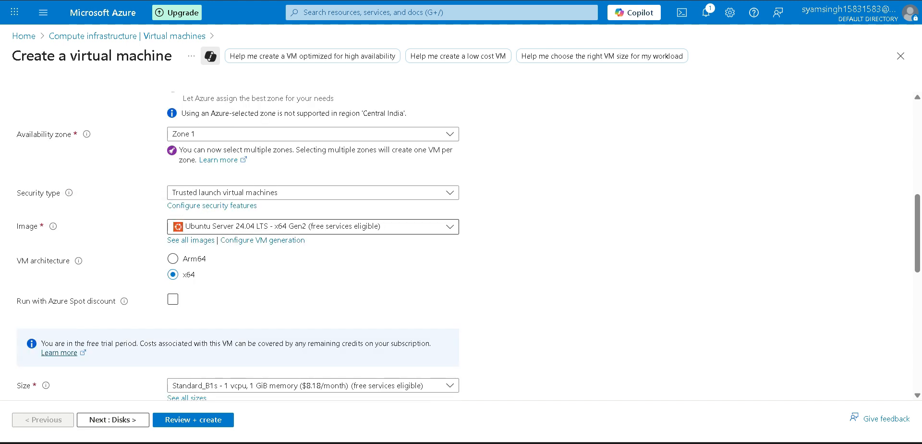
click(312, 227)
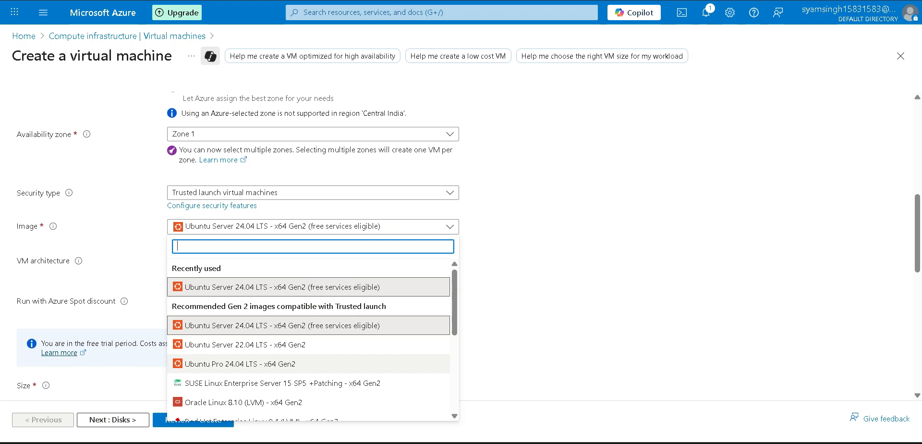
key(Escape)
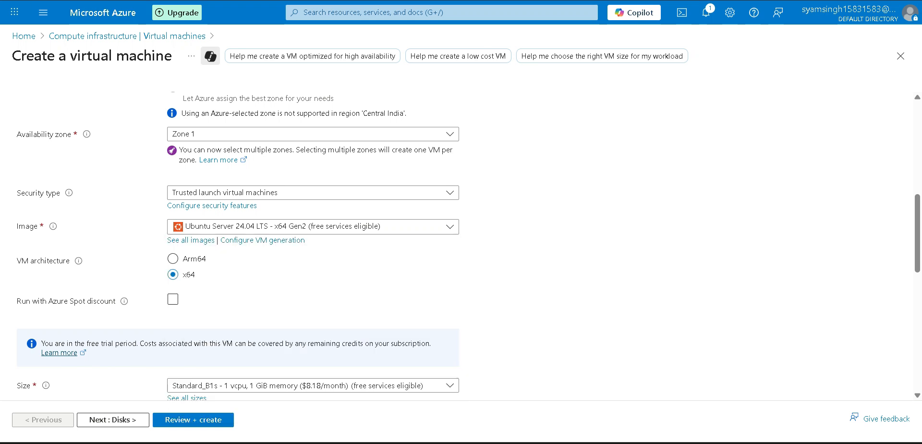
Step: Examine the available virtual machine sizes and their monthly prices, keeping Standard_B1s selected
scroll(469, 245, down, 3)
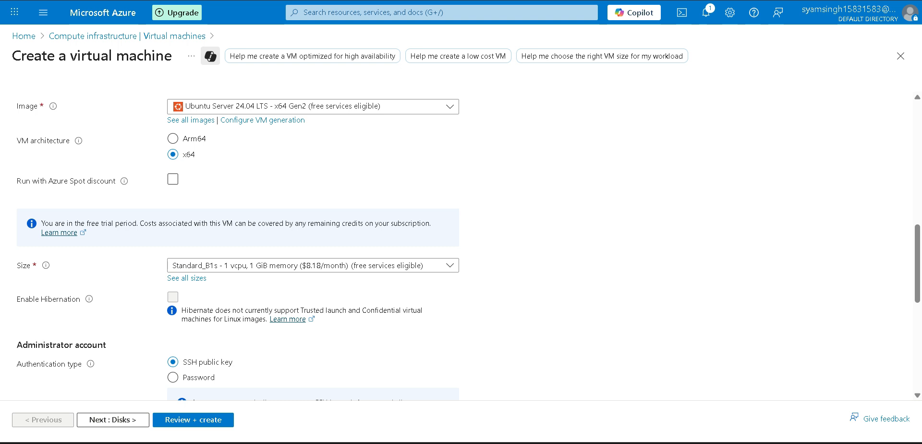
double_click(24, 265)
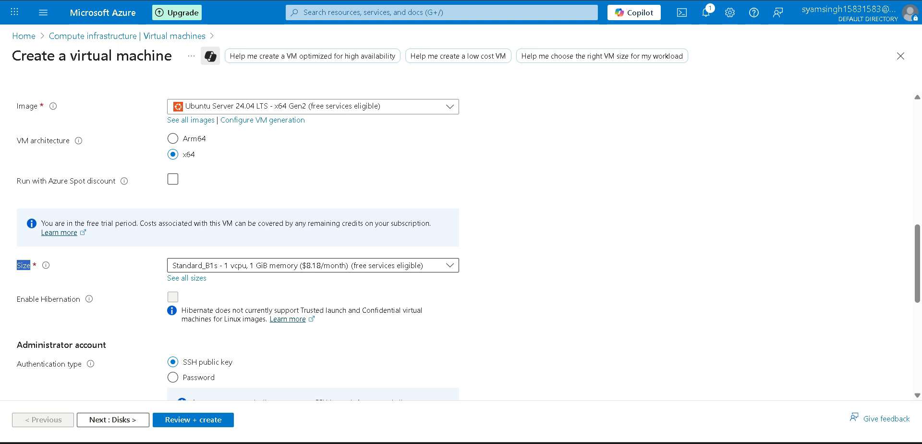
click(313, 265)
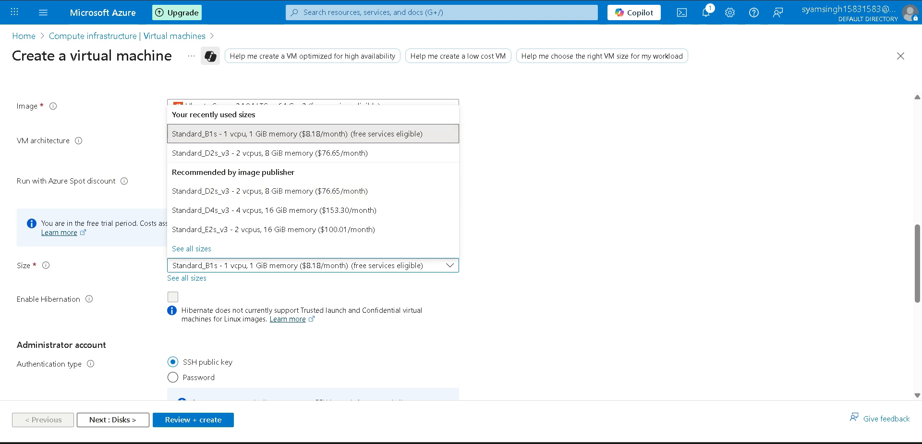
click(313, 265)
scroll(313, 216, down, 1)
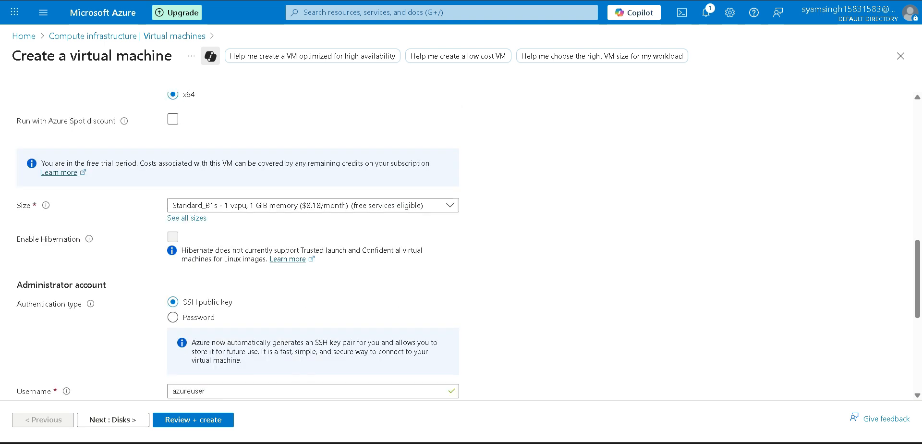
click(313, 205)
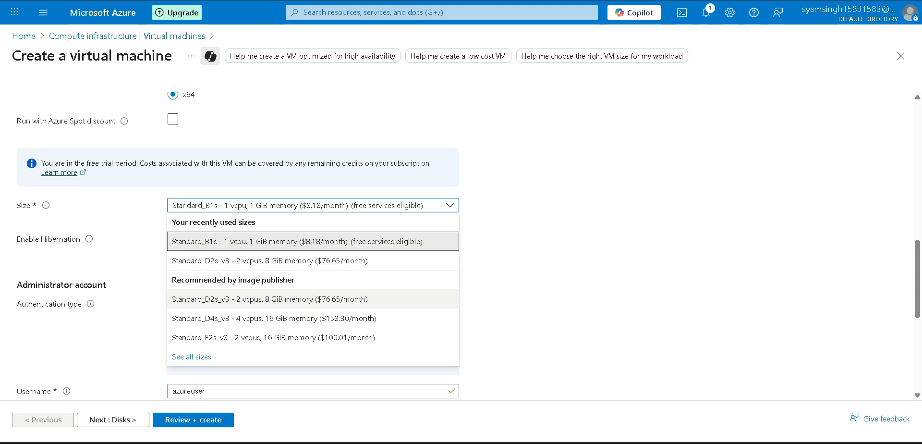
click(538, 293)
scroll(538, 293, down, 3)
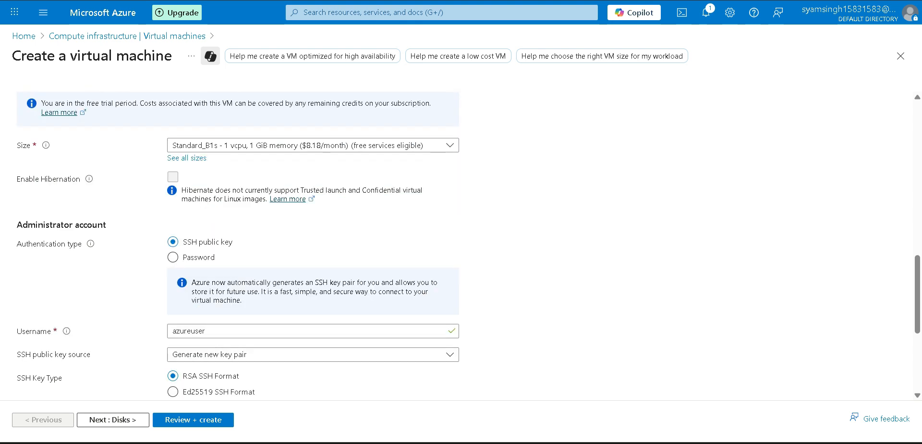
Step: Switch the authentication type to Password and back to SSH public key, and check the administrator username requirements
drag(16, 184, 78, 183)
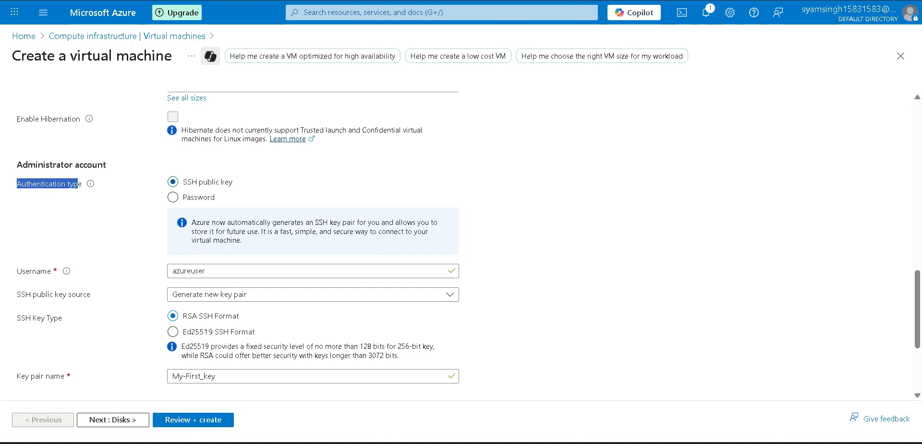
click(173, 197)
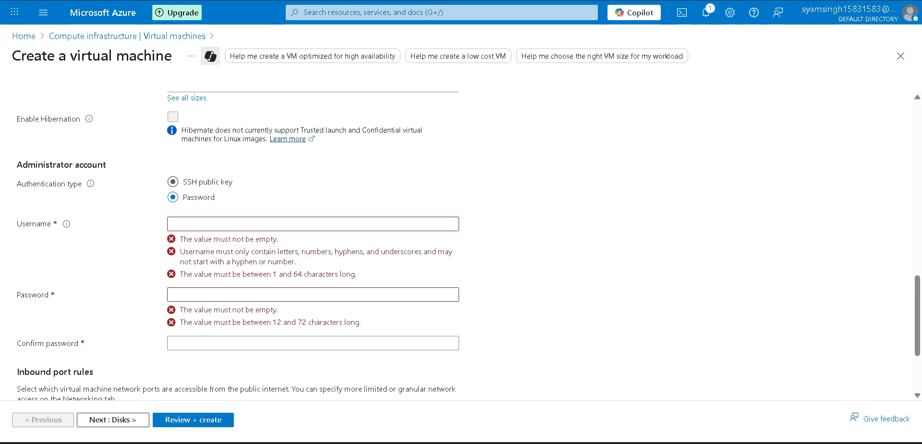
click(173, 182)
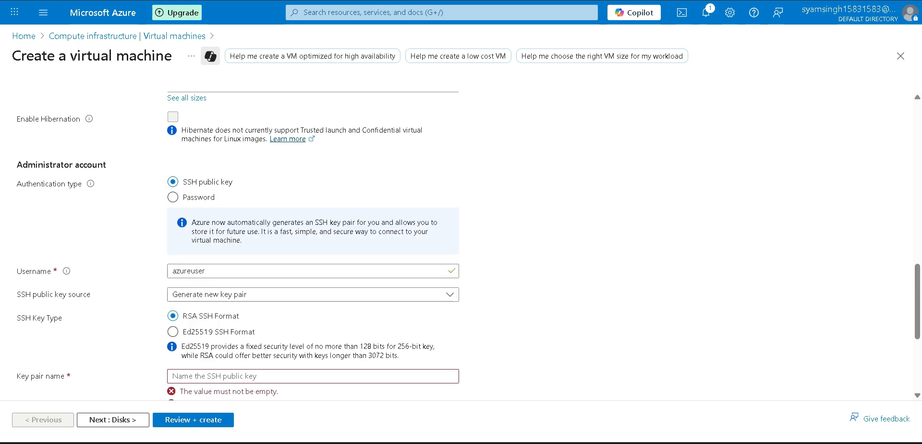
scroll(461, 240, down, 1)
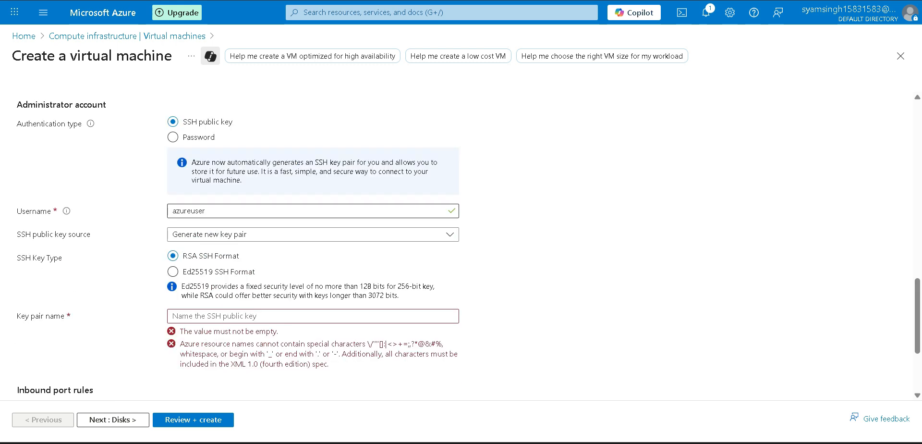
click(206, 211)
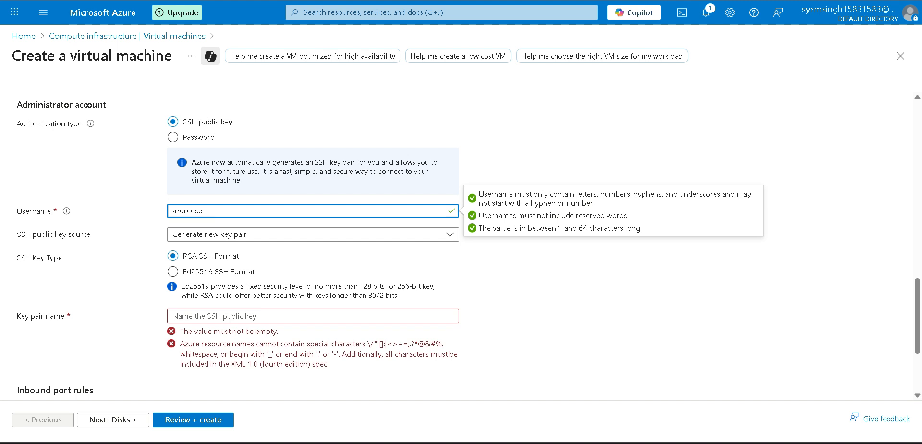
click(547, 284)
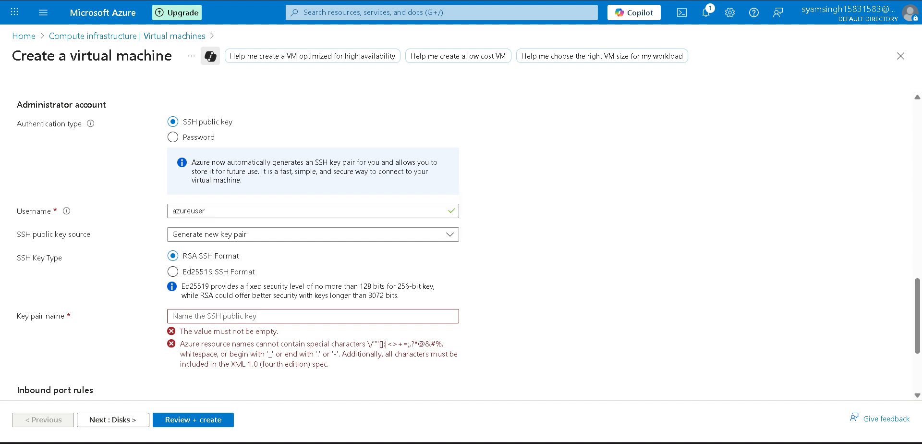
Step: Choose Generate new key pair as the SSH public key source and name the key pair My-First
click(313, 234)
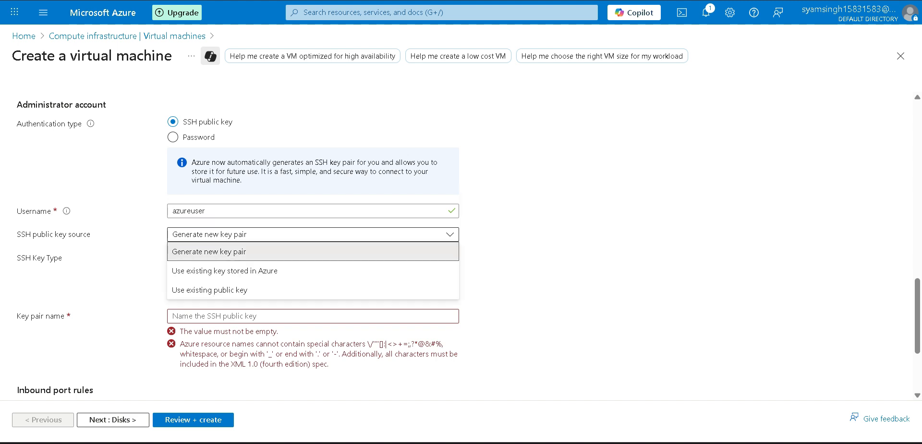
click(313, 251)
scroll(313, 251, down, 1)
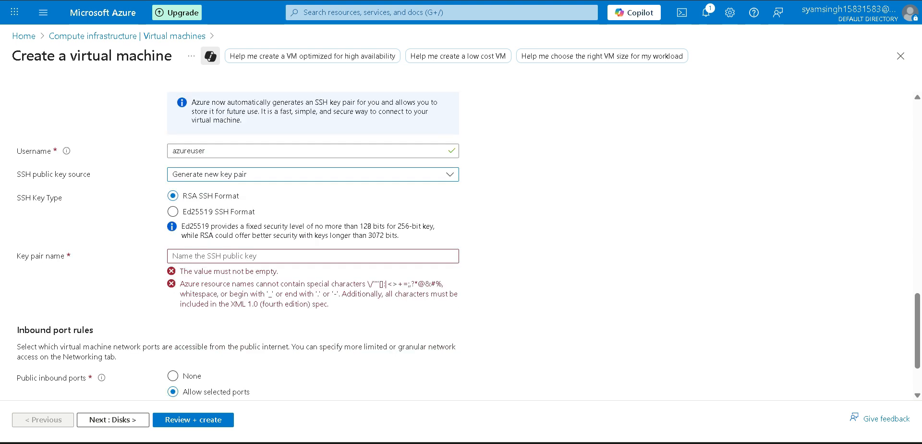
click(312, 256)
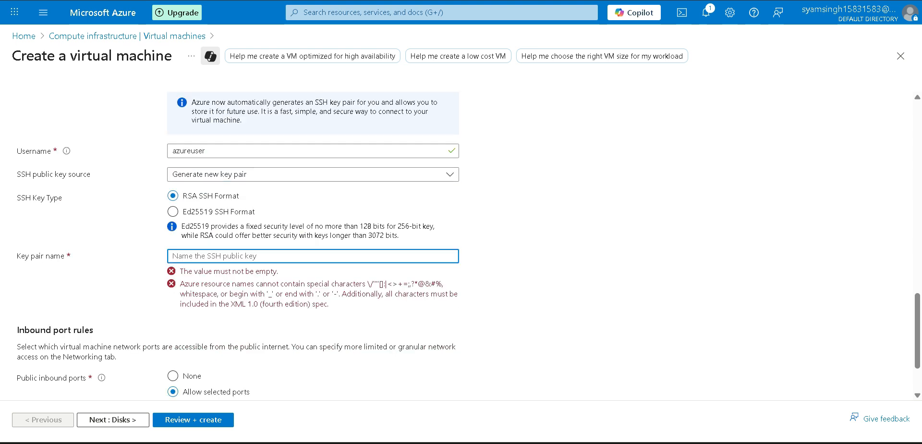
text(My-First)
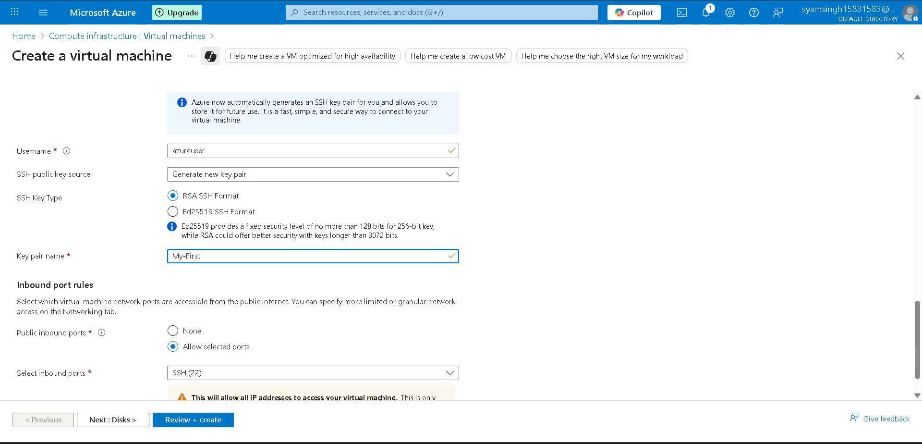
Step: Add HTTP (80) to the allowed public inbound ports alongside SSH (22)
scroll(461, 241, down, 1)
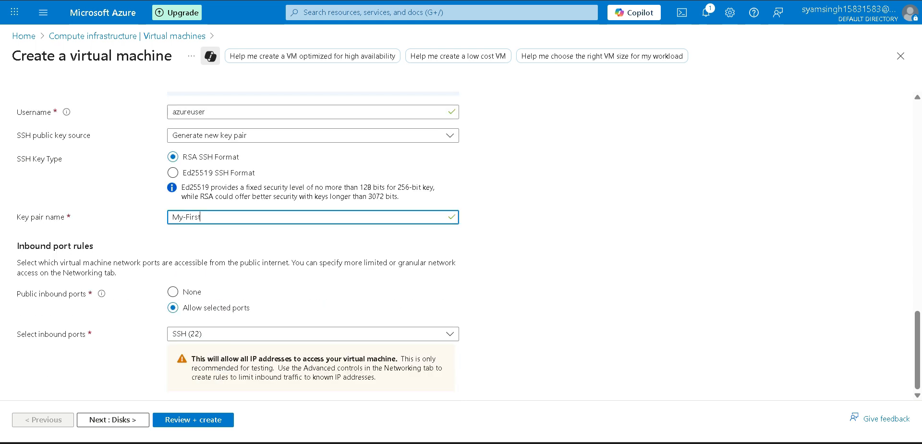
click(313, 334)
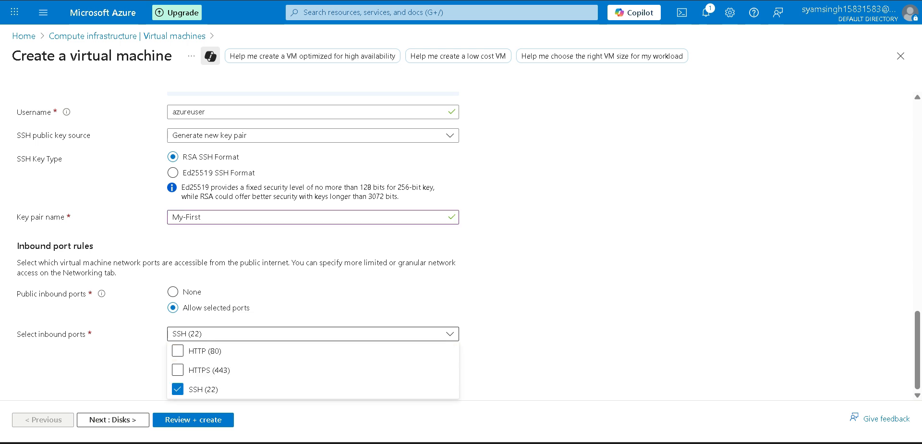
click(177, 350)
click(553, 332)
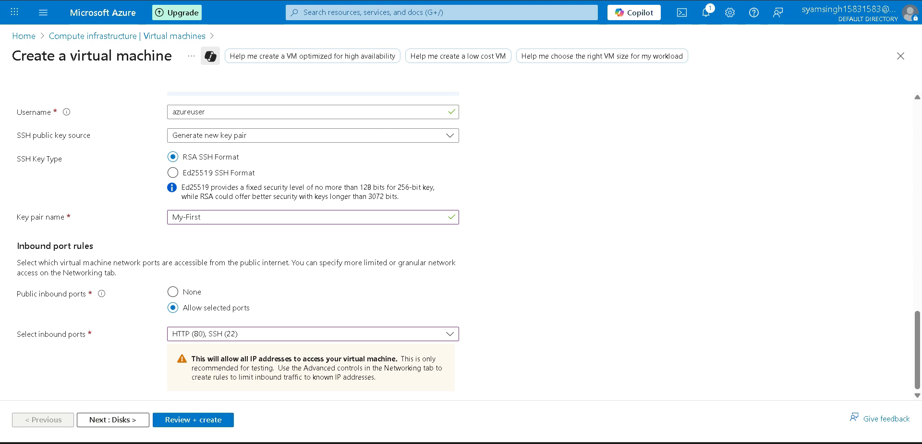
Step: Recheck the basic instance settings and go through the virtual machine's OS disk and data disk options
scroll(468, 247, up, 15)
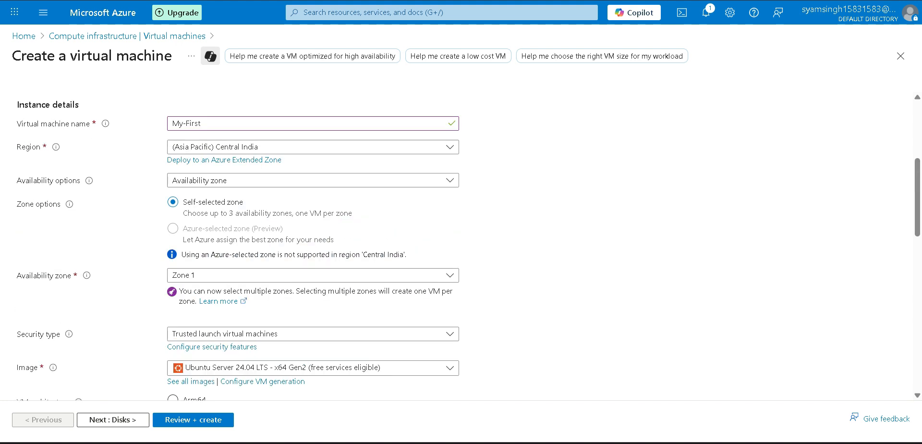
click(112, 419)
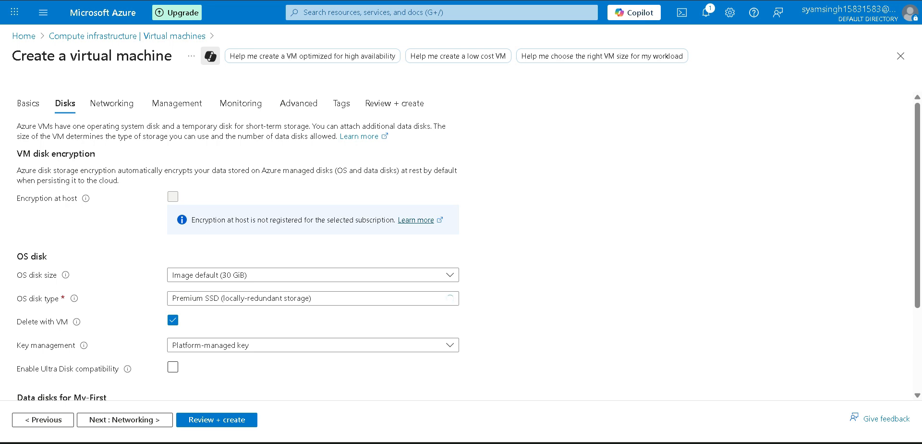
scroll(461, 240, down, 3)
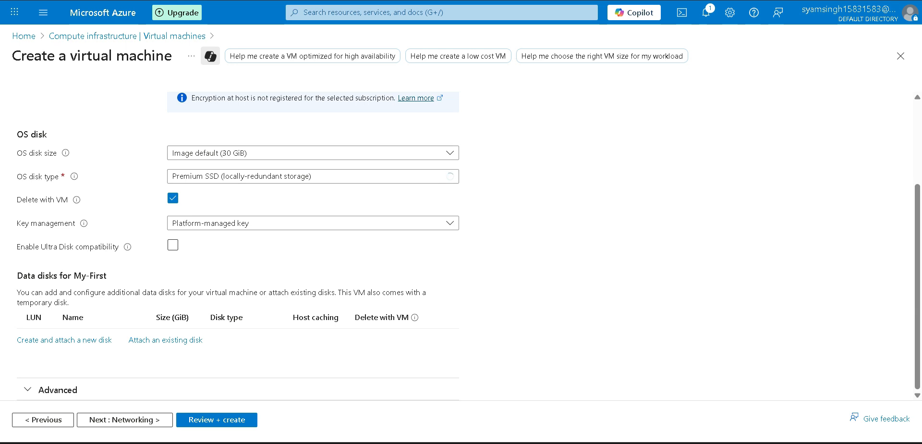
scroll(461, 240, up, 3)
Step: Review the virtual machine's networking settings and its management options, including auto-shutdown, backup and guest OS updates
click(111, 104)
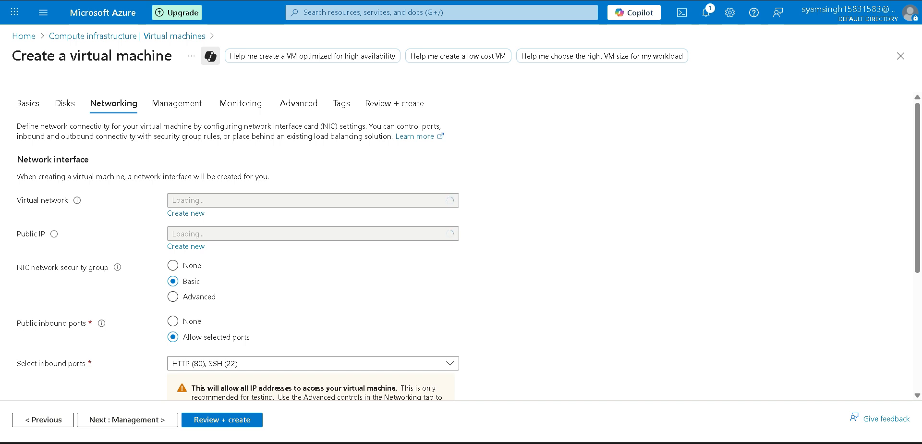
mouse_move(54, 233)
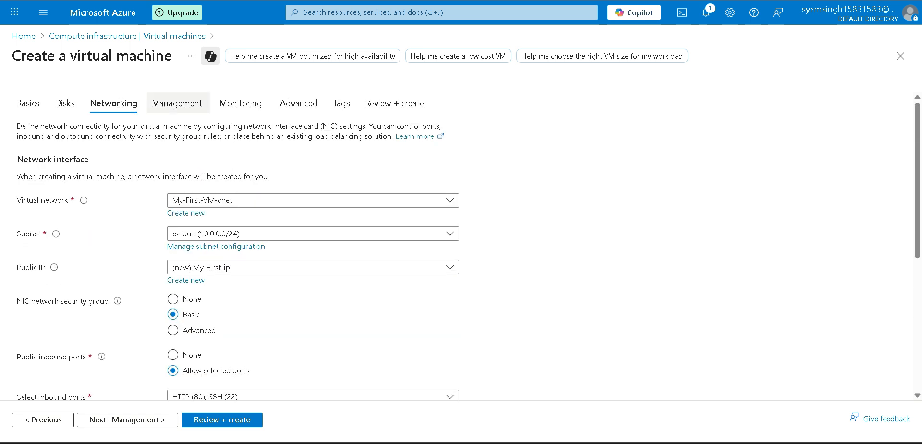
click(176, 103)
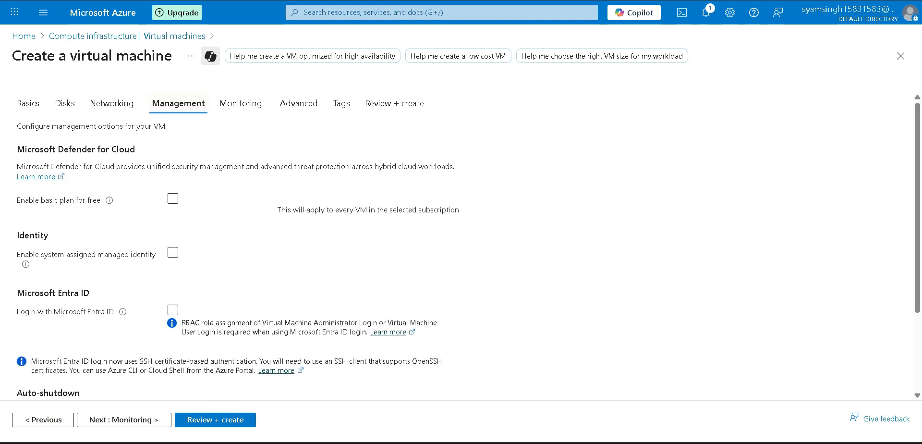
scroll(461, 245, down, 4)
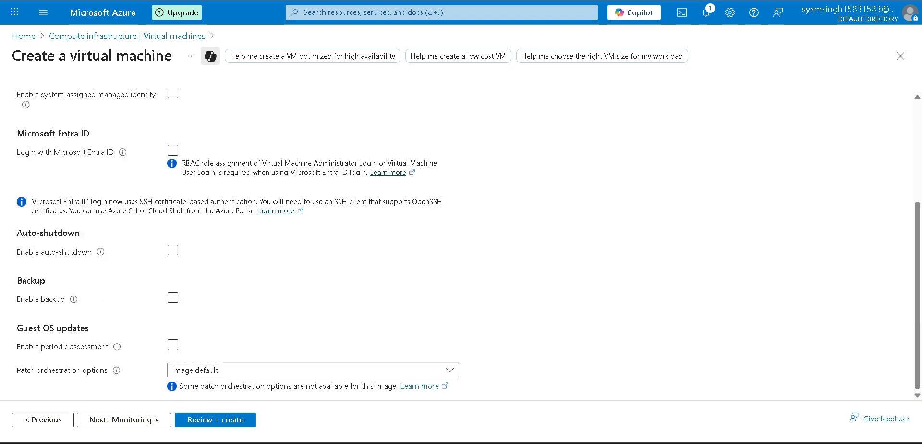
Step: Review the virtual machine's monitoring options, its advanced extension, application and custom data settings, and its tags
scroll(461, 245, up, 3)
scroll(461, 250, up, 1)
click(241, 103)
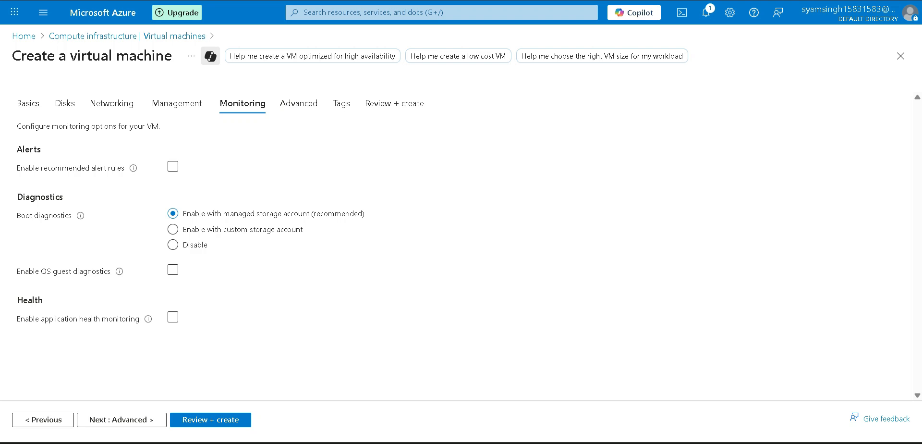
click(298, 104)
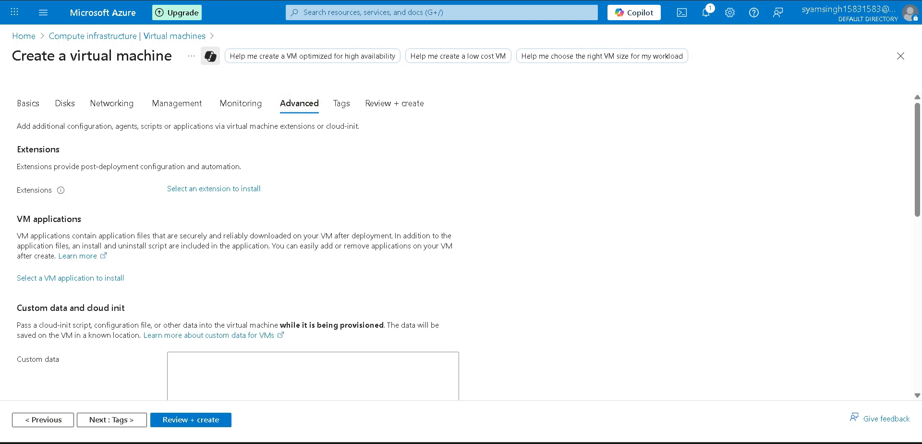
scroll(461, 240, down, 3)
click(313, 271)
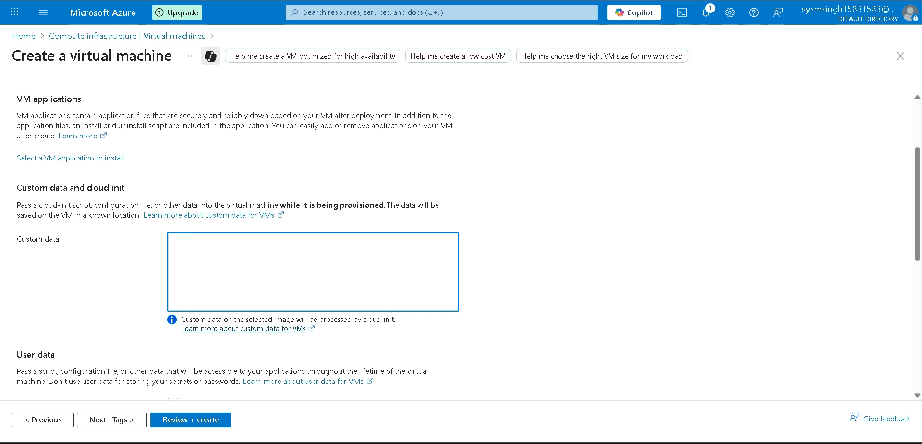
scroll(461, 240, up, 3)
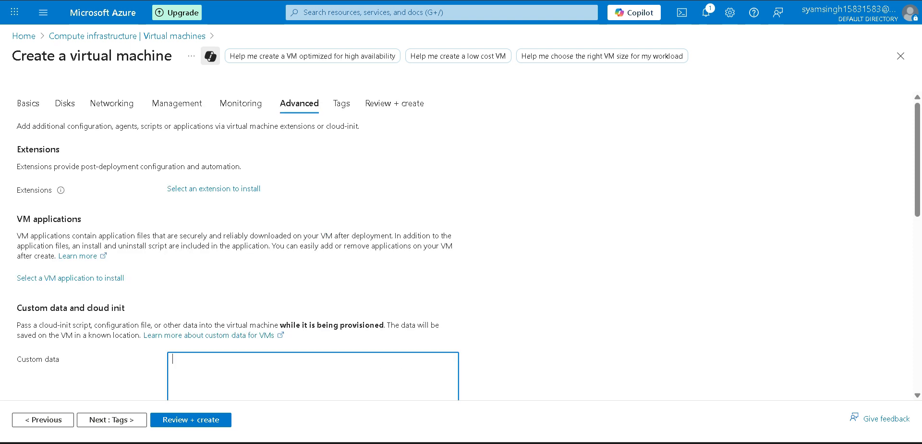
click(341, 103)
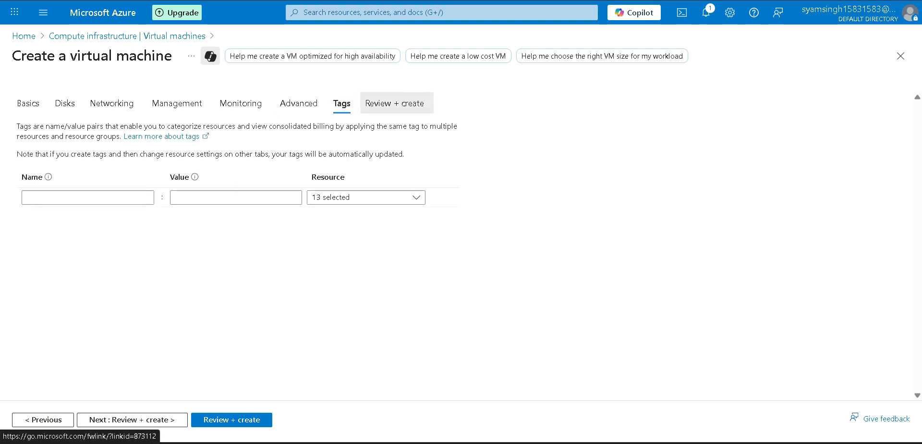
Step: Validate and create the virtual machine, downloading the generated private key as a PEM file named My-First
click(395, 103)
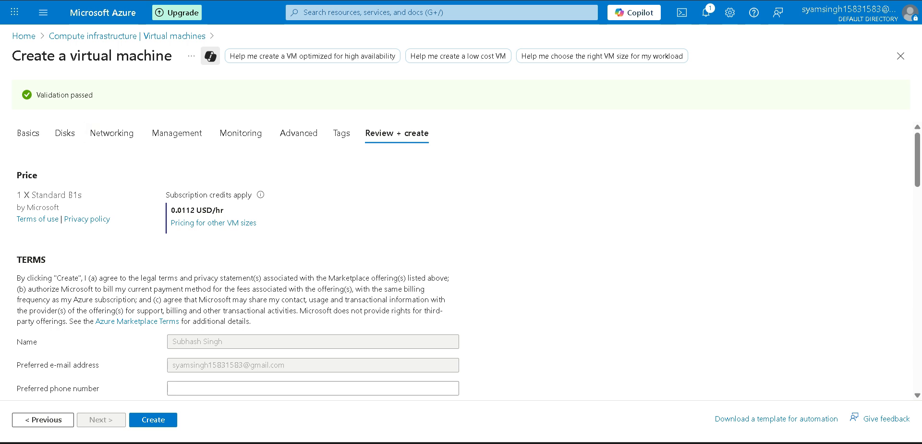
click(153, 419)
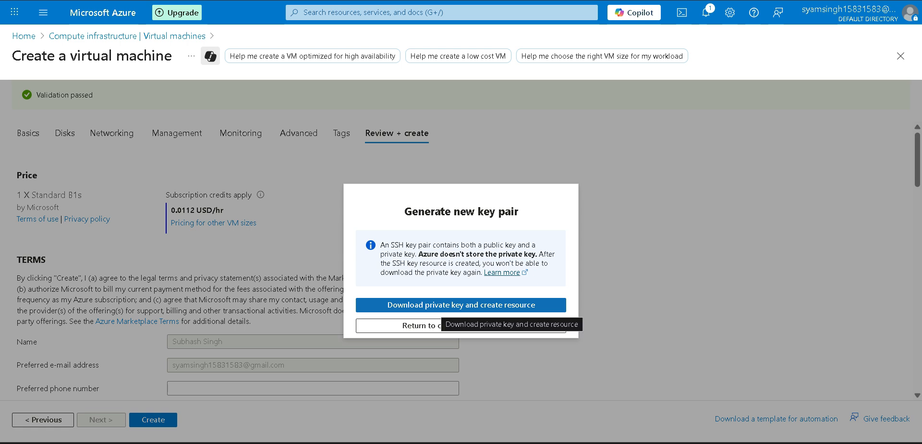
click(441, 305)
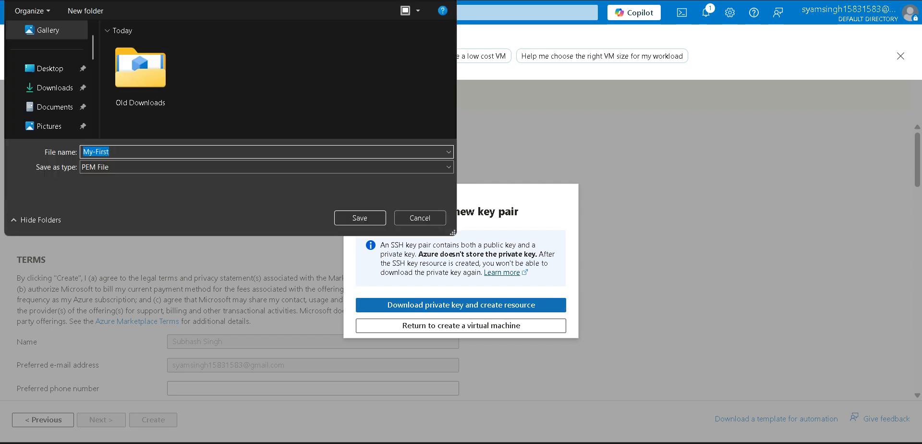
key(Return)
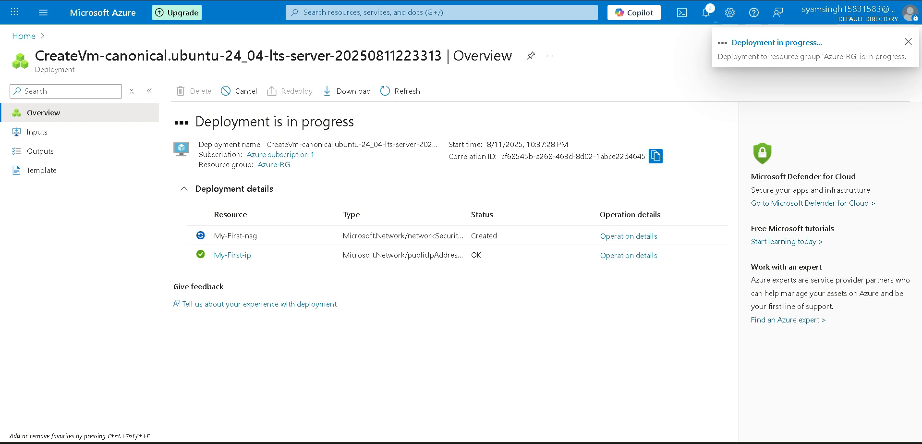
Step: Check the deployment notification, and open the full overview of the My-First virtual machine
click(705, 13)
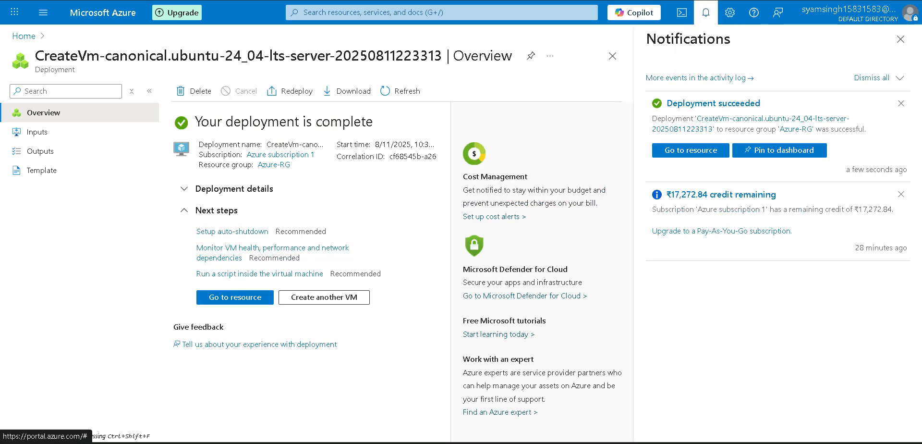
click(900, 39)
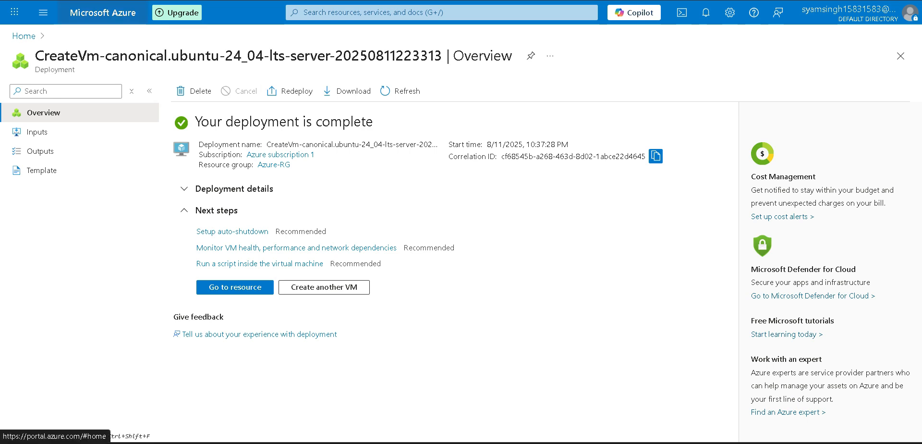
click(102, 13)
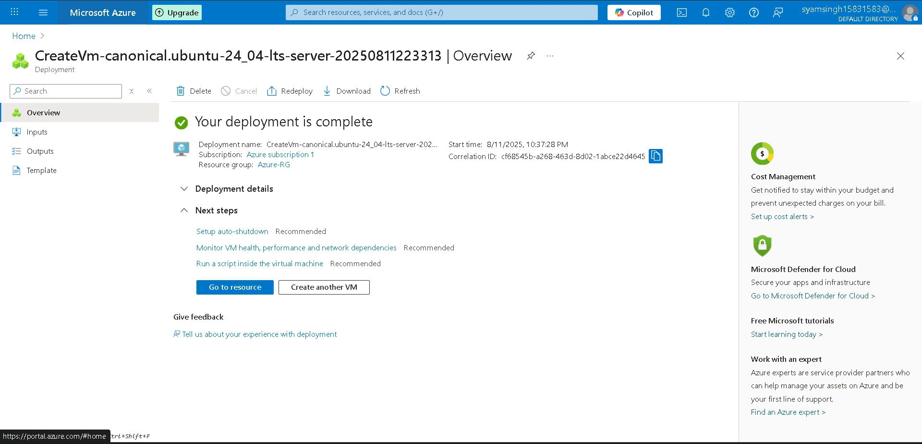
click(231, 84)
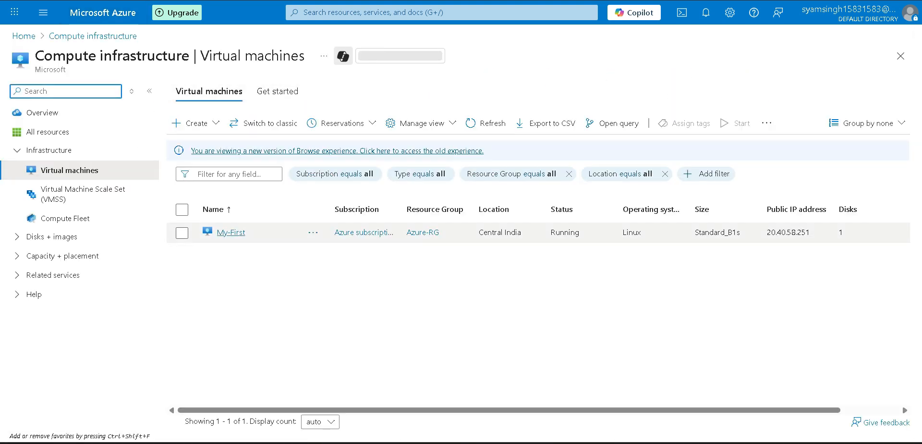
click(231, 232)
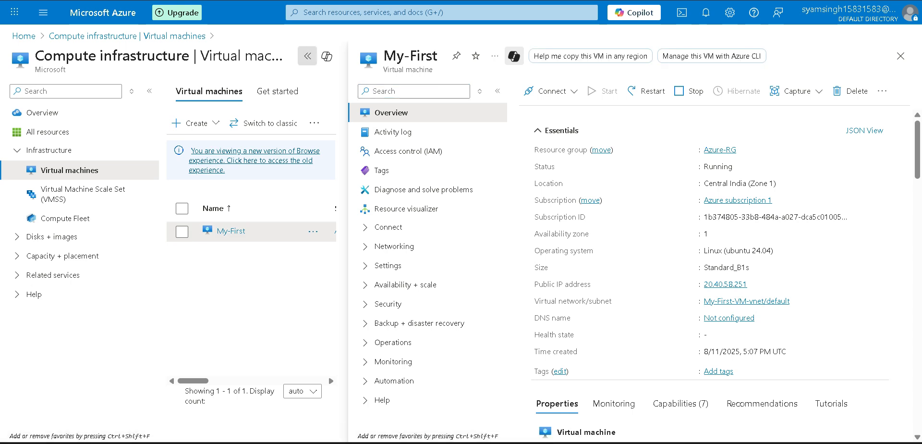
click(307, 56)
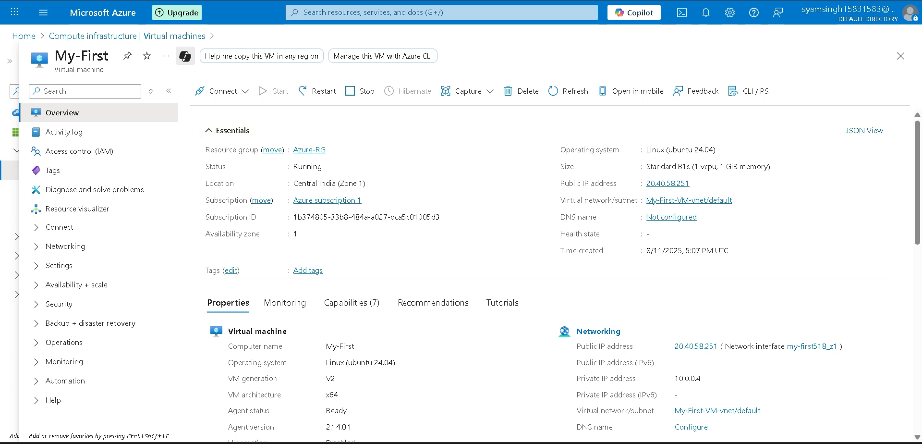
Step: Copy the public IP address of the My-First virtual machine
drag(560, 183, 690, 183)
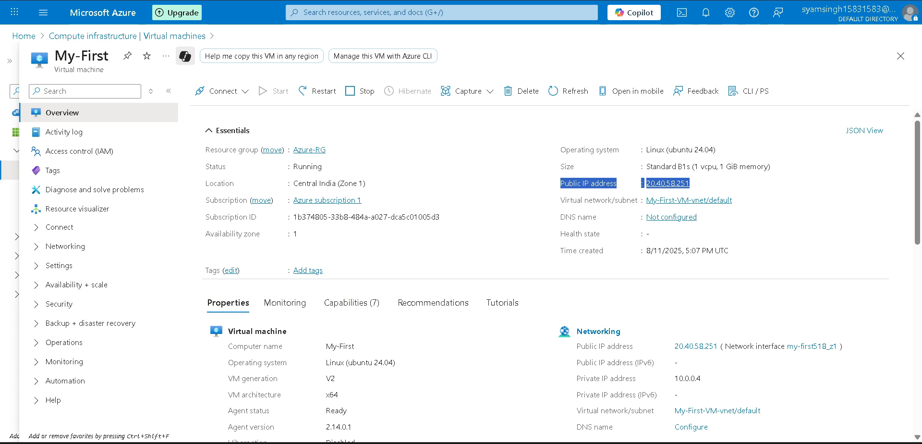
click(749, 184)
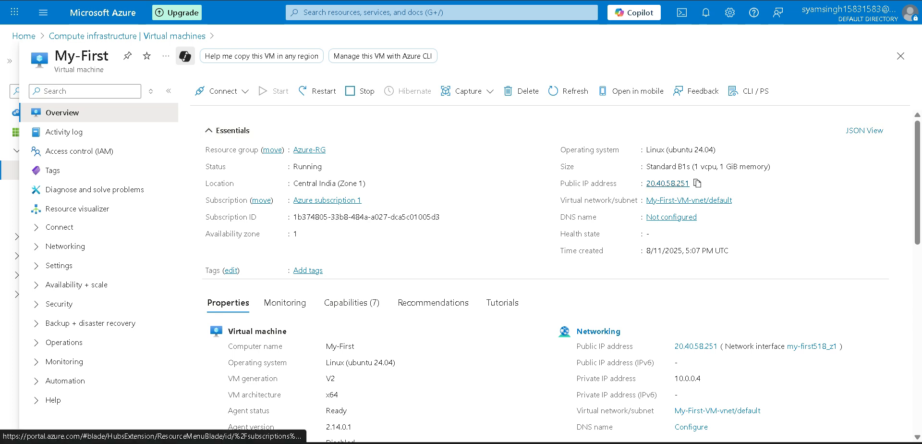
click(697, 183)
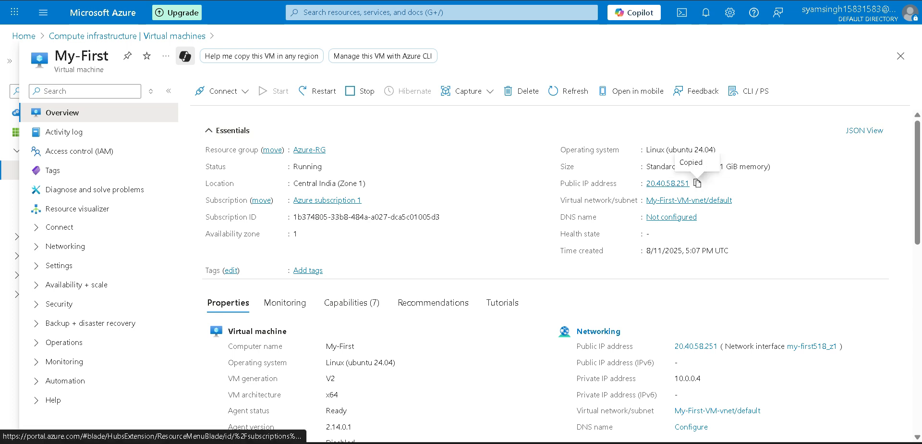
Step: Bring up the Downloads folder containing My-First.pem and launch Git Bash
mouse_move(422, 443)
click(421, 387)
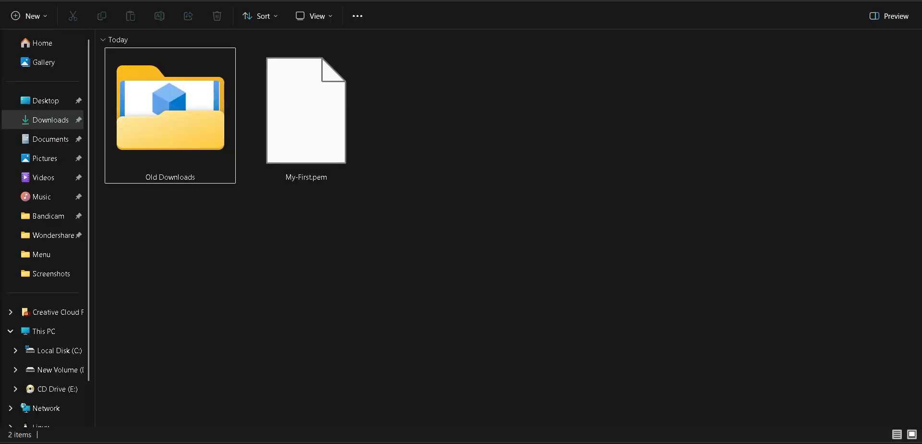
key(super)
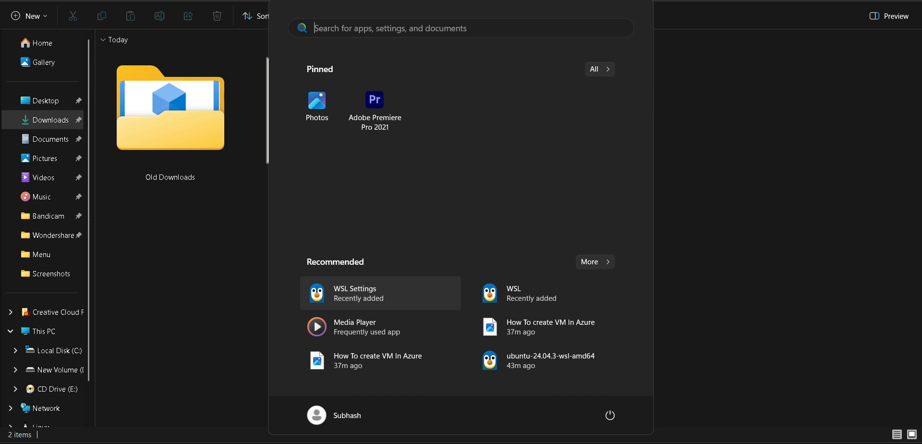
text(git bash)
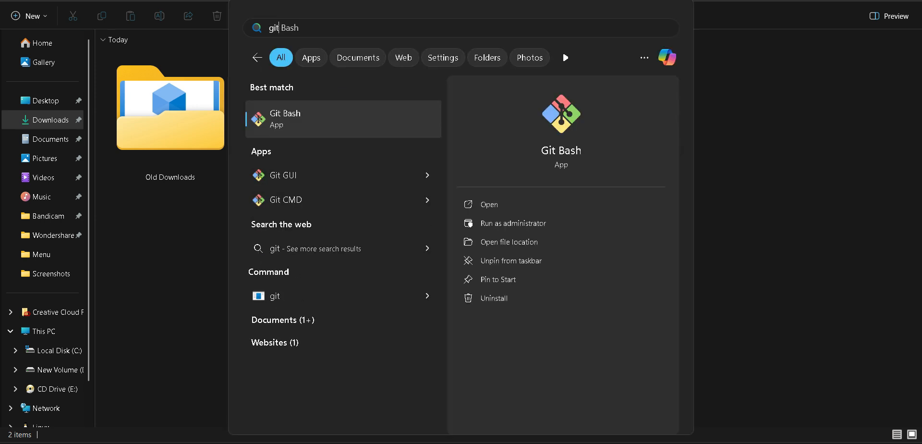
key(Return)
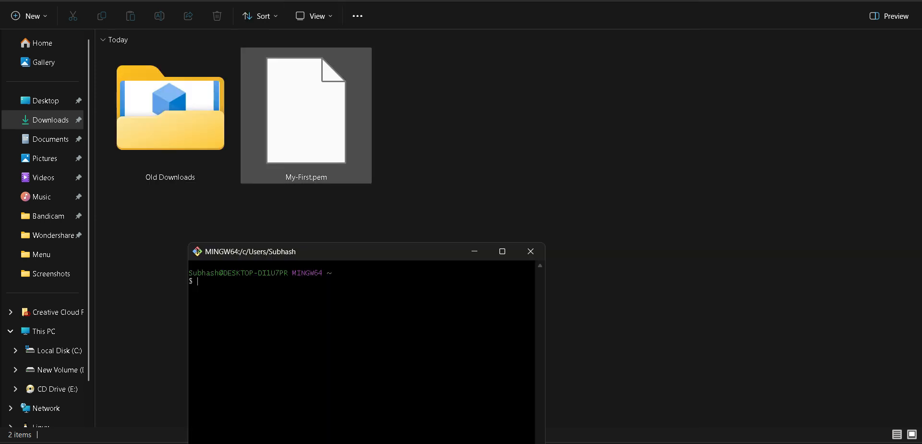
Step: Change the Git Bash working directory to the Downloads folder with cd
text(cd)
drag(171, 115, 308, 312)
key(BackSpace)
key(BackSpace)
key(BackSpace)
key(BackSpace)
key(BackSpace)
key(BackSpace)
key(BackSpace)
key(BackSpace)
key(BackSpace)
key(BackSpace)
key(BackSpace)
key(BackSpace)
key(BackSpace)
key(BackSpace)
text(')
key(Return)
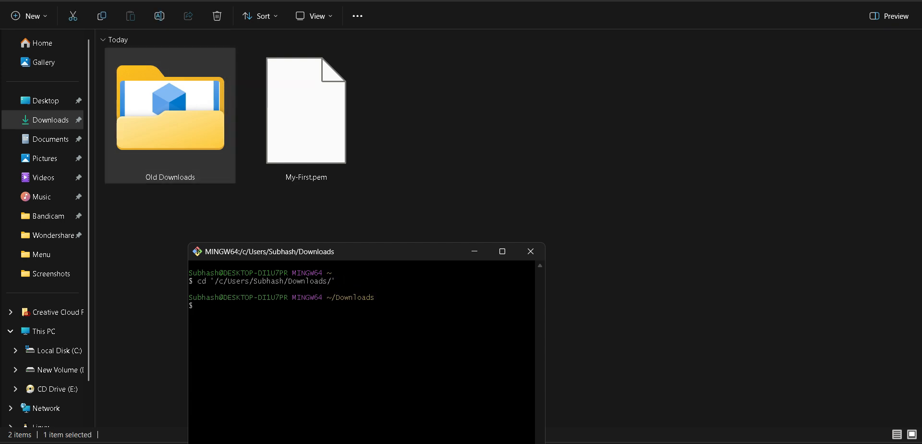
Step: Maximize the Git Bash window, enlarge its text and list the Downloads folder's files with ls
key(super+Up)
key(Return)
key(Return)
key(Return)
key(Return)
key(Return)
key(ctrl+plus)
key(ctrl+plus)
key(ctrl+plus)
key(ctrl+plus)
key(ctrl+plus)
key(ctrl+plus)
text(ls)
key(Return)
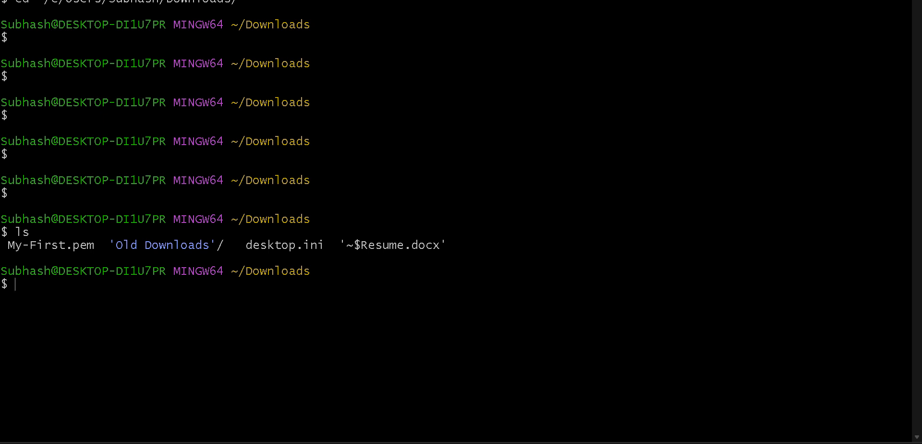
Step: Restrict the private key file to owner read-only access with chmod 400 My-First.pem
drag(8, 245, 95, 245)
key(super+c)
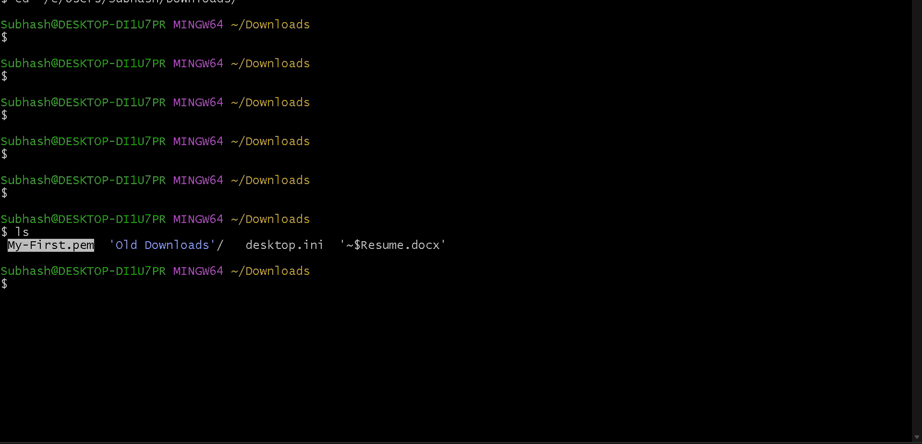
click(95, 246)
key(Return)
key(Return)
text(chmod)
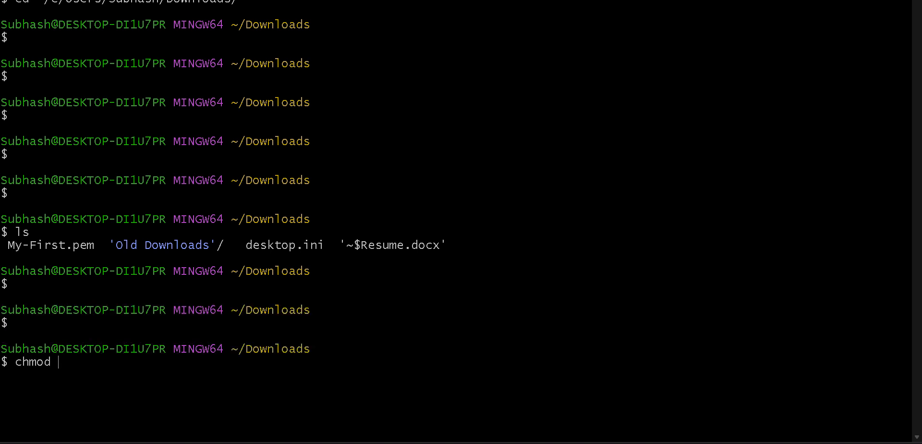
text( 400 My)
key(Tab)
key(Return)
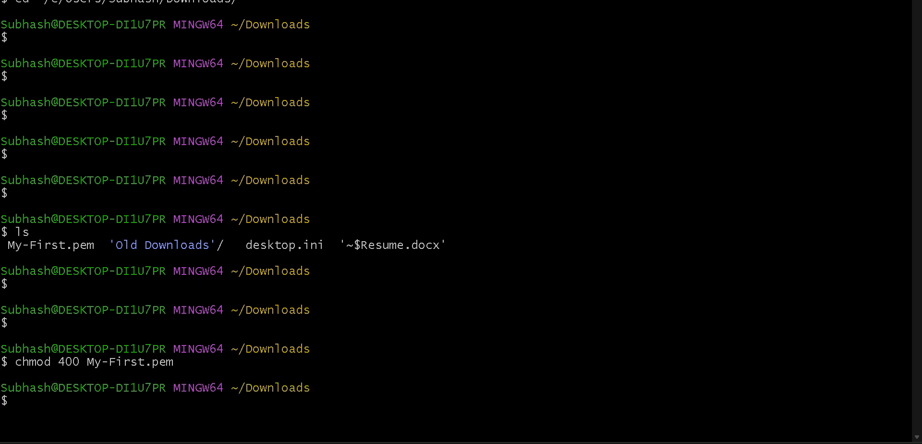
Step: Clear the Git Bash screen and start from a few fresh prompt lines
key(Return)
key(Return)
text(l)
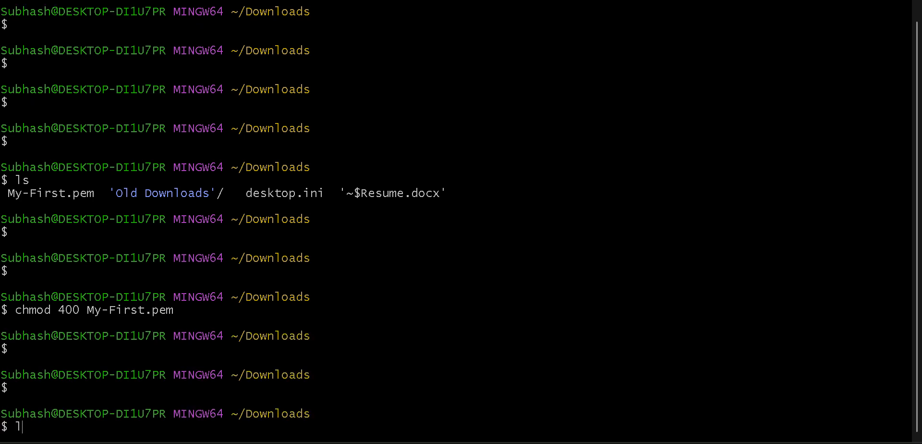
key(BackSpace)
key(ctrl+l)
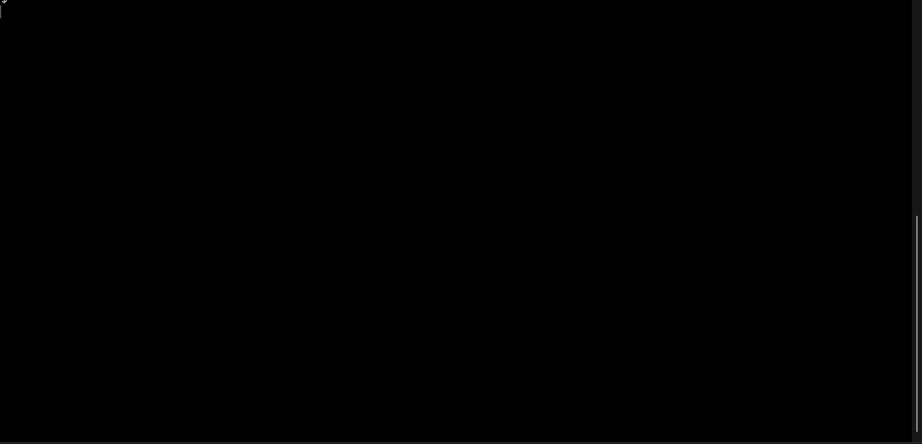
key(Return)
key(Return)
key(Return)
key(Return)
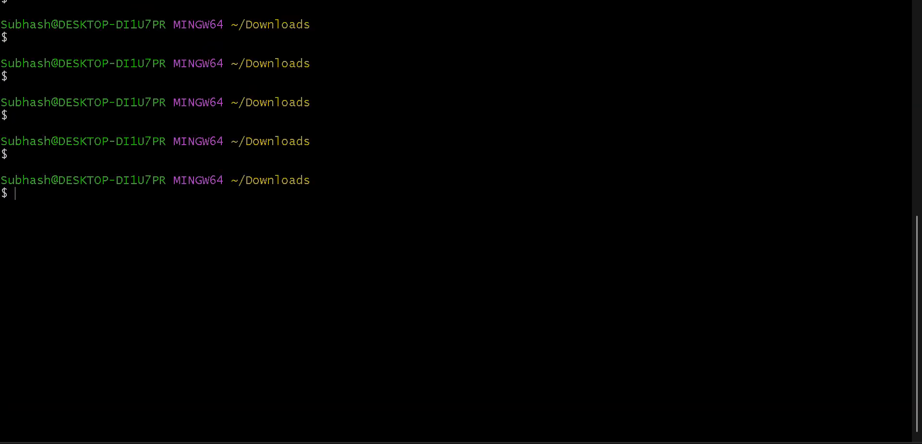
Step: Enter the SSH command up to the host address as ssh -i My-First.pem azureuser@, without running it
text(ssh -i My)
key(Tab)
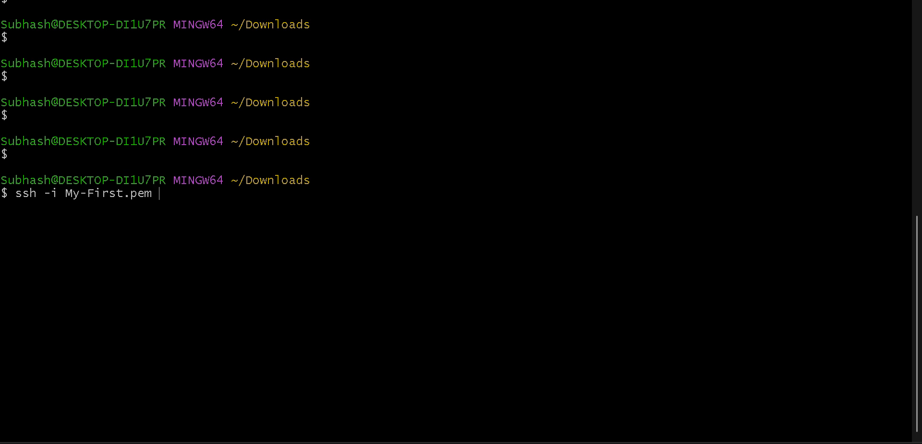
text(azureuser@)
right_click(225, 154)
click(255, 190)
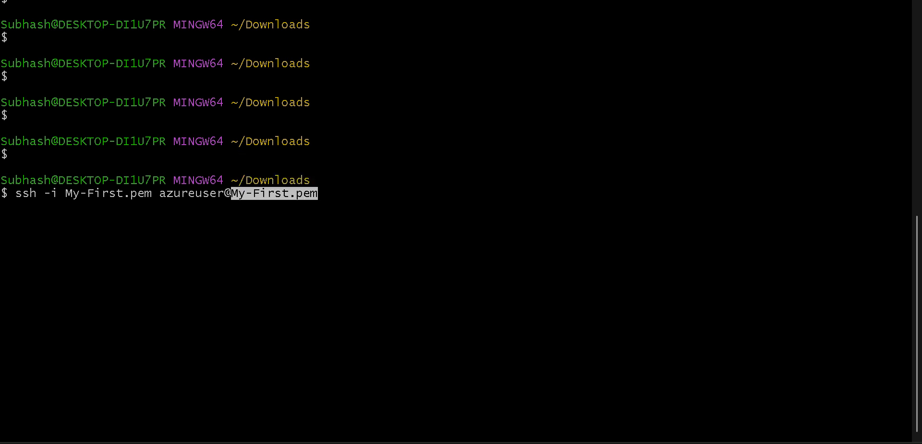
key(BackSpace)
key(BackSpace)
key(BackSpace)
key(BackSpace)
key(BackSpace)
key(BackSpace)
key(BackSpace)
key(BackSpace)
key(BackSpace)
key(BackSpace)
key(BackSpace)
key(BackSpace)
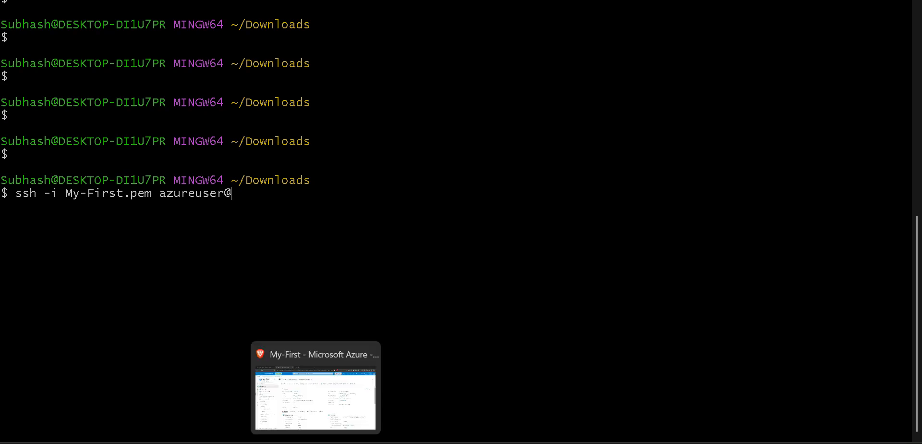
Step: Complete the SSH command with My-First's public IP address 20.40.58.251, run it and reduce the Git Bash text size
click(315, 443)
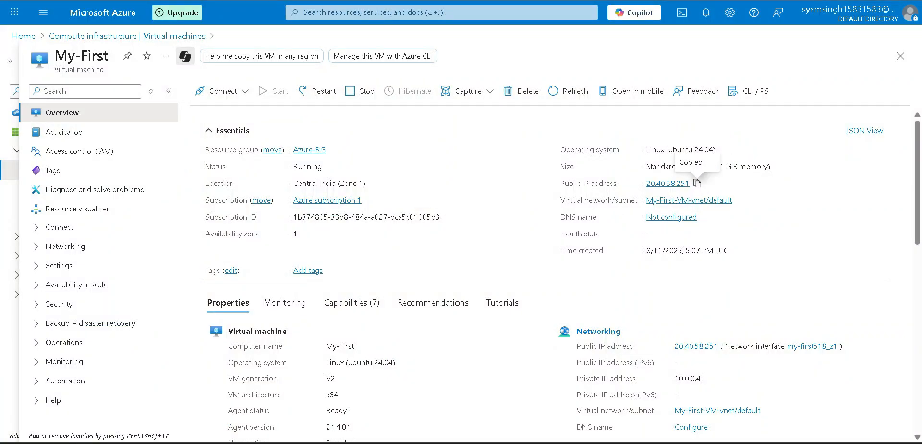
click(560, 442)
right_click(391, 266)
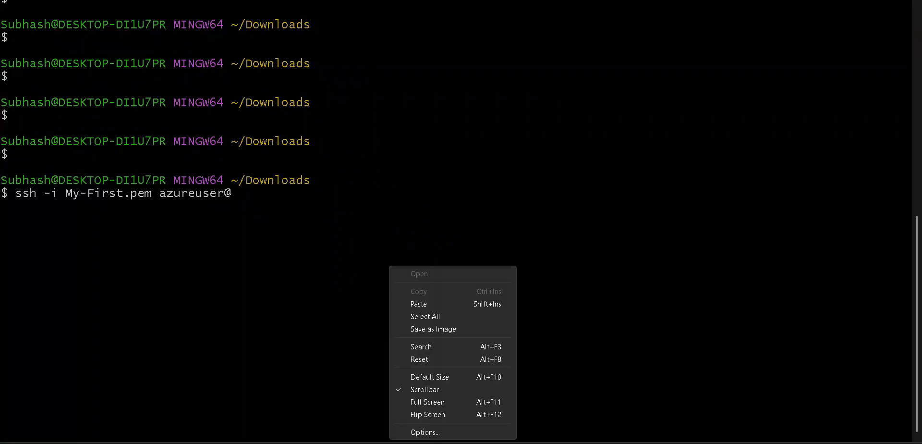
click(404, 303)
key(ctrl+minus)
key(ctrl+minus)
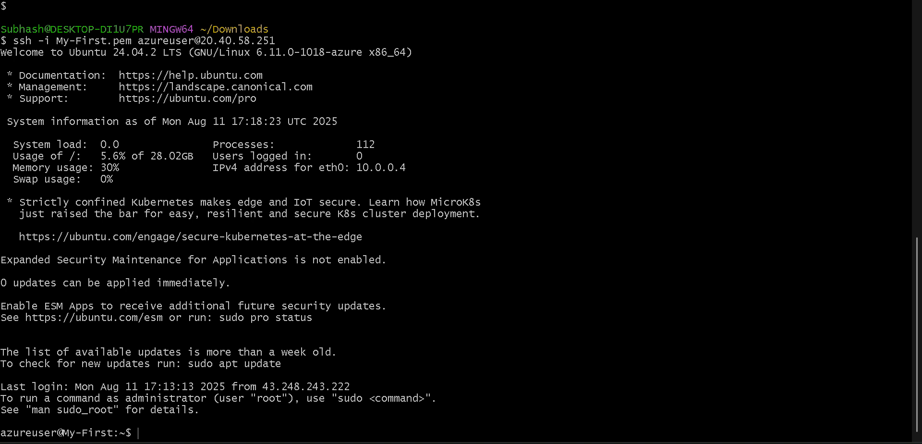
Step: Clear the virtual machine's terminal to a few fresh prompt lines and list the azureuser home directory with ls
key(ctrl+l)
key(Return)
key(Return)
key(Return)
key(Return)
key(Return)
key(Return)
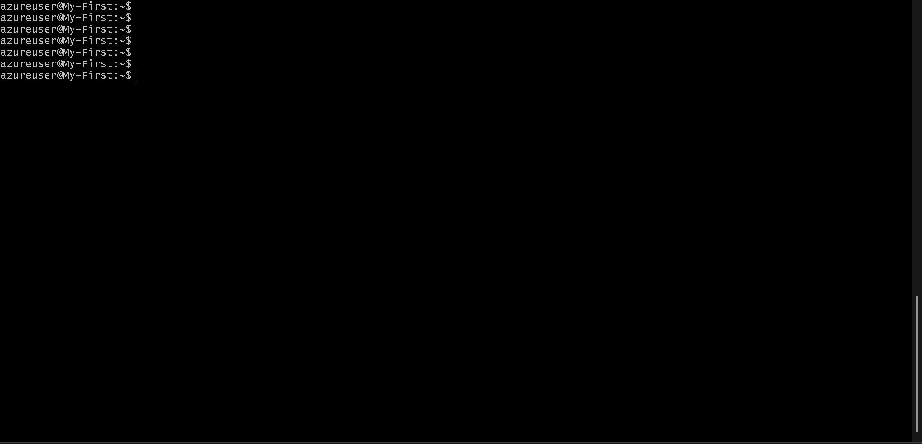
text(ls)
key(Return)
key(Return)
Step: Switch to the root user with sudo su in the SSH session and list the directory's files with ls
text(sudo us)
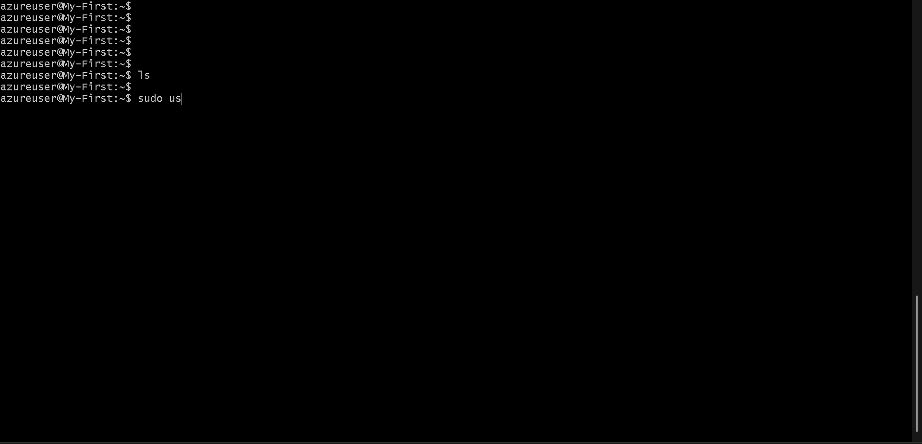
key(Return)
text(sudo su)
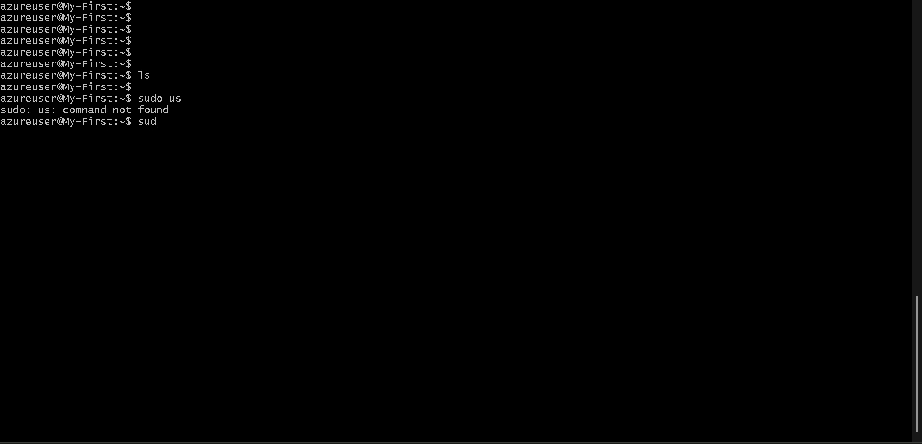
key(Return)
text(ls)
key(Return)
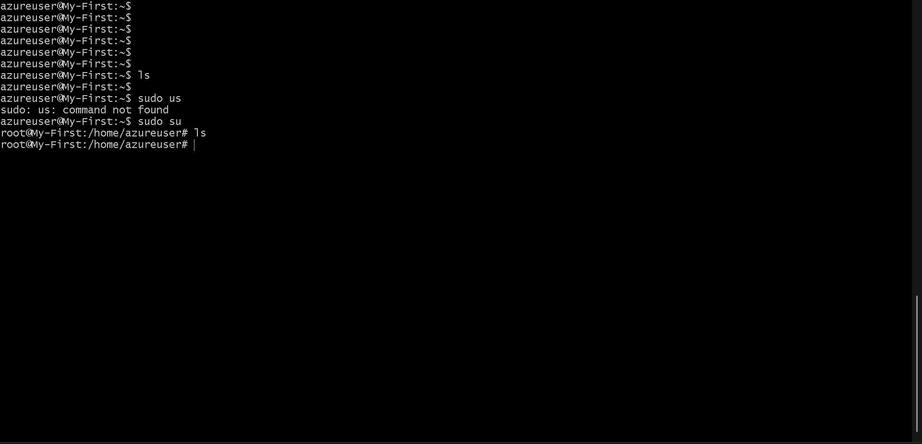
key(Return)
key(Return)
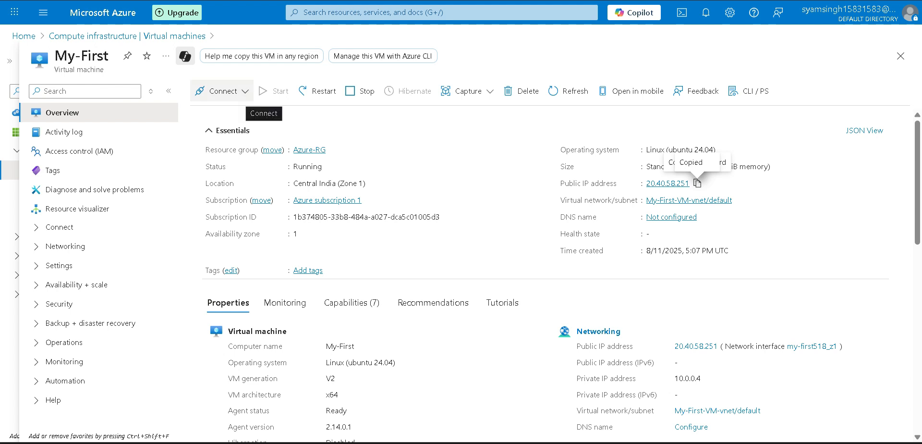
Step: Switch to the Azure portal, open My-First's connection page and choose the SSH using Azure CLI method
click(242, 90)
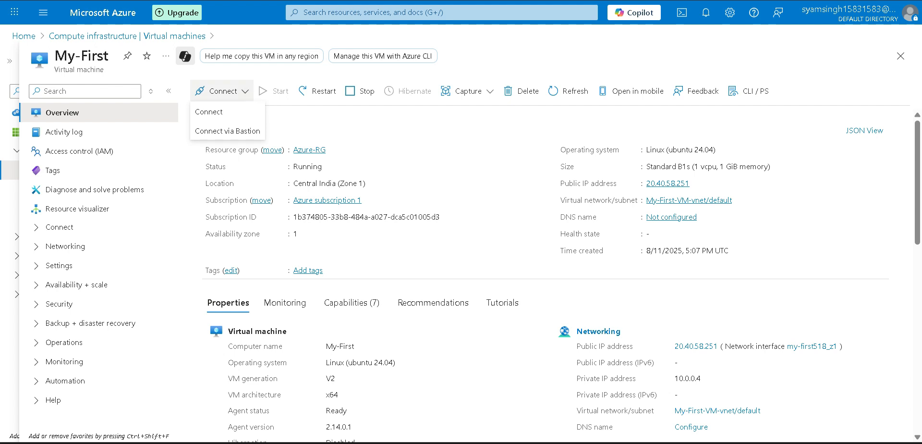
click(208, 111)
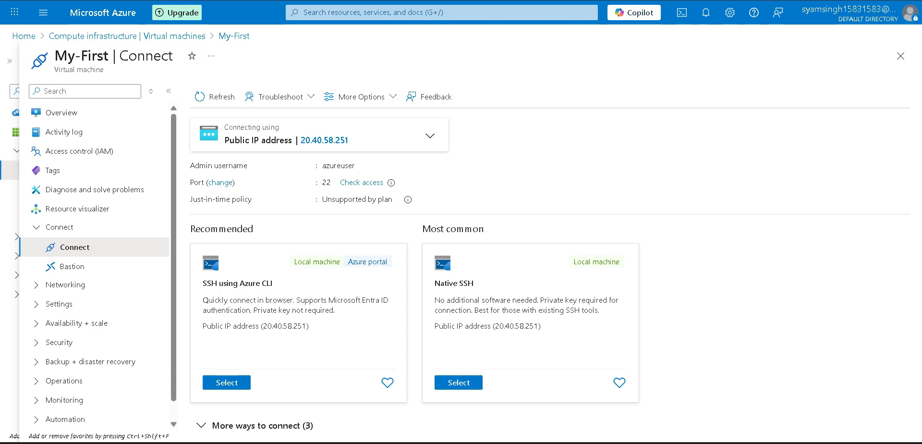
click(226, 382)
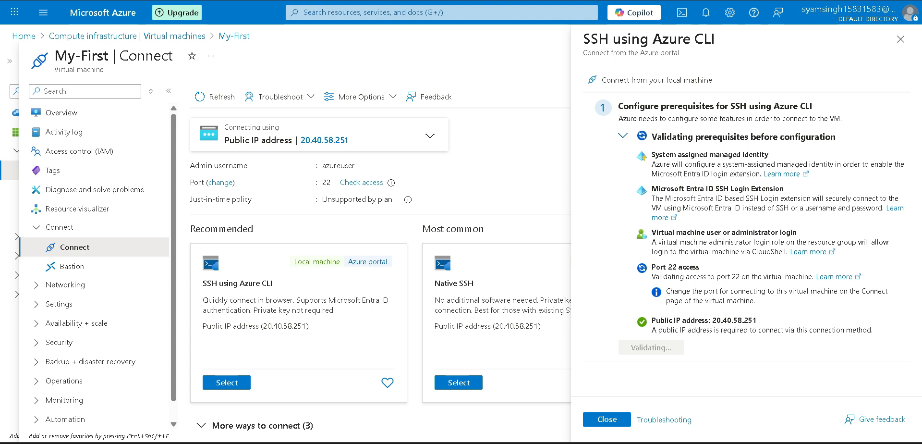
Step: Accept the just-in-time policy reconfiguration, configure the prerequisites and connect through Cloud Shell, answering yes to continue
click(623, 360)
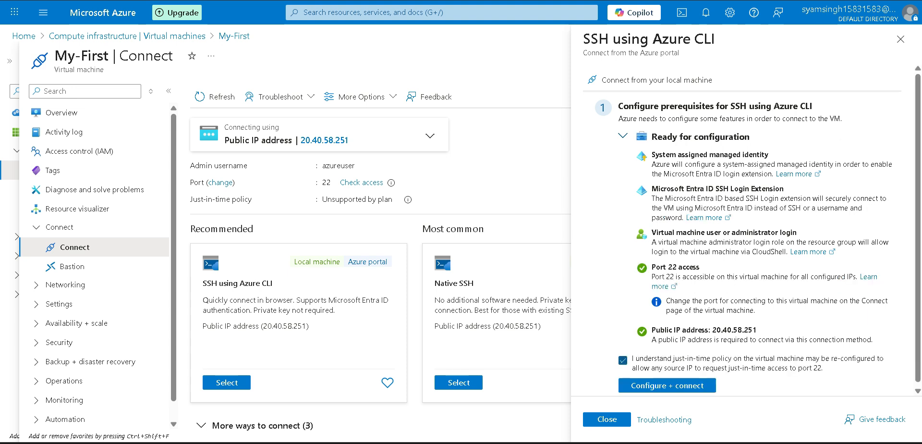
click(667, 385)
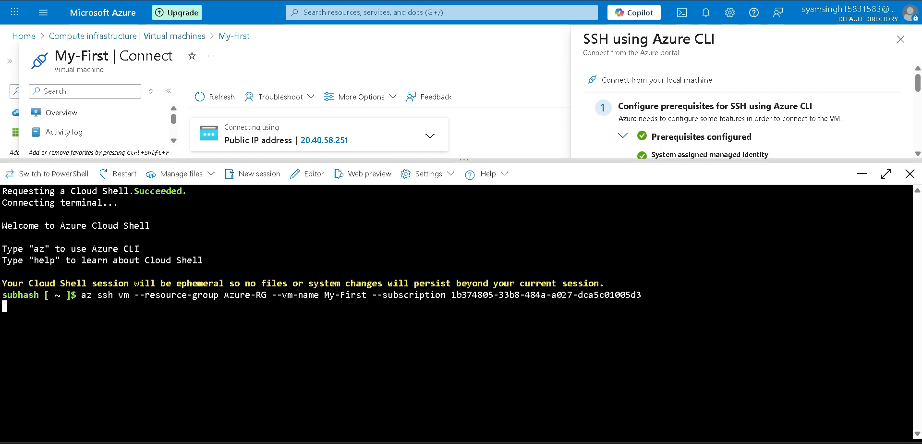
text(yes)
key(Return)
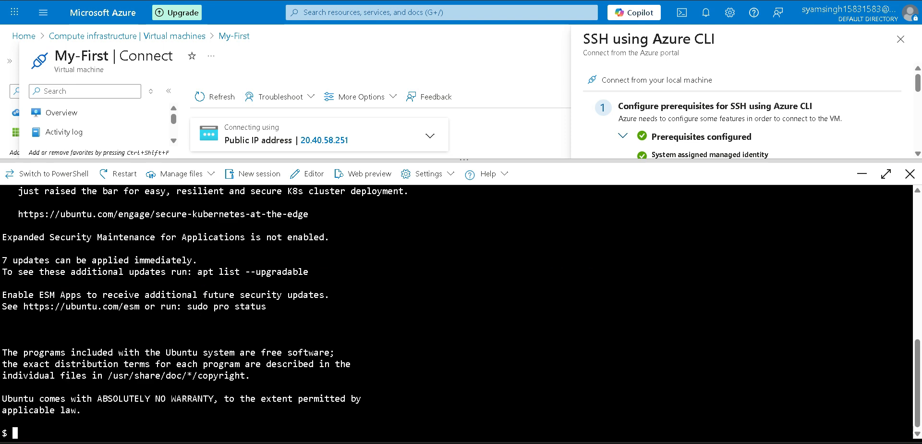
Step: Switch to root with sudo su in the Cloud Shell session and list the current directory with ls
key(Return)
key(Return)
text(sudo)
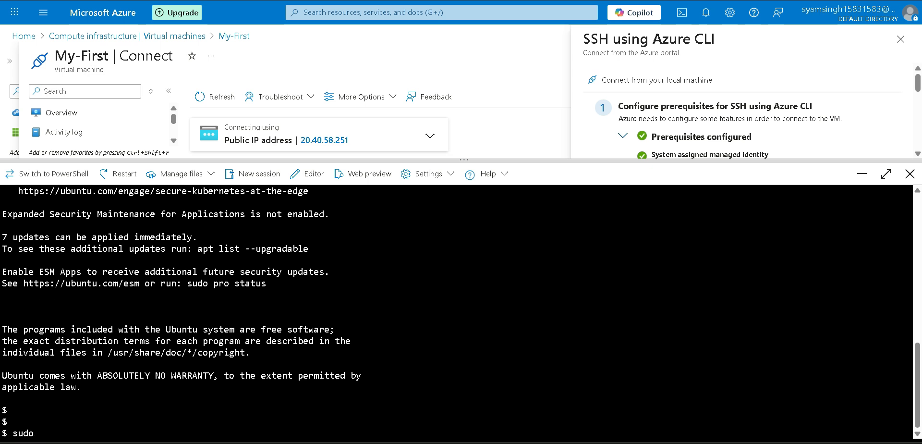
text(u)
key(Return)
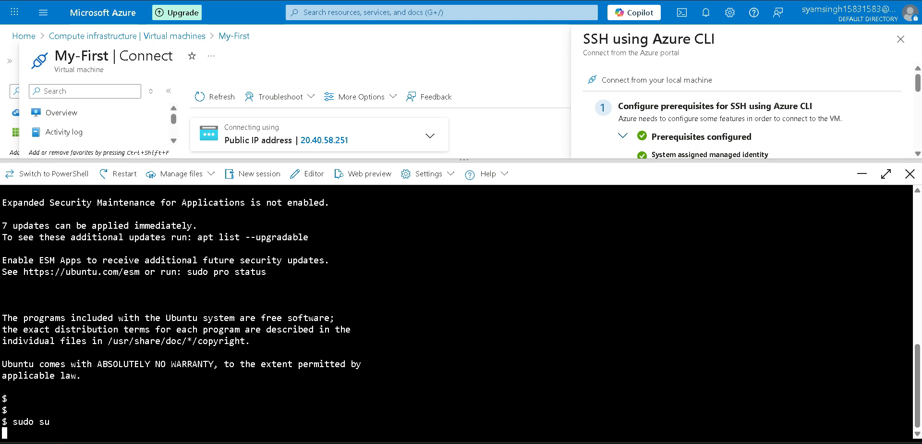
text(ls)
key(Return)
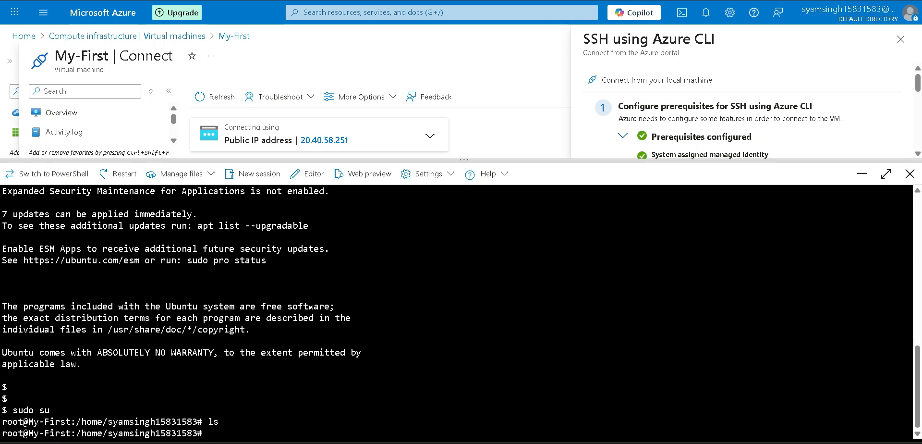
Step: Change to root's home directory with cd, list its files with ls and close the Cloud Shell
text(cd)
key(Return)
text(ls)
key(Return)
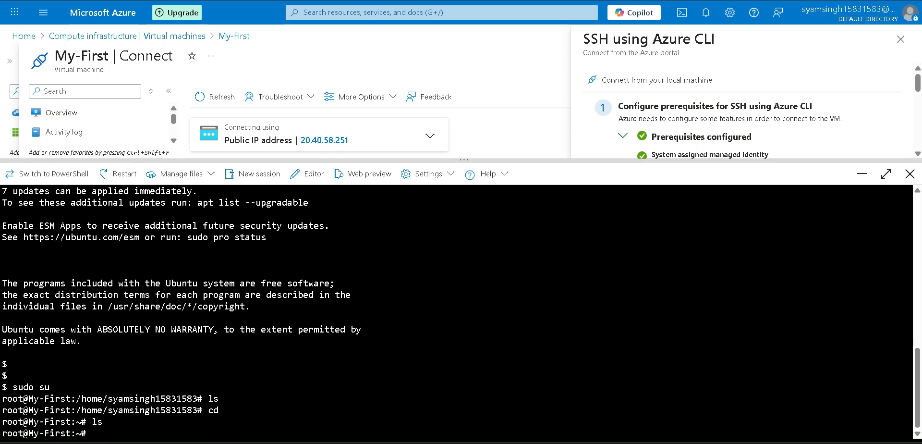
click(910, 174)
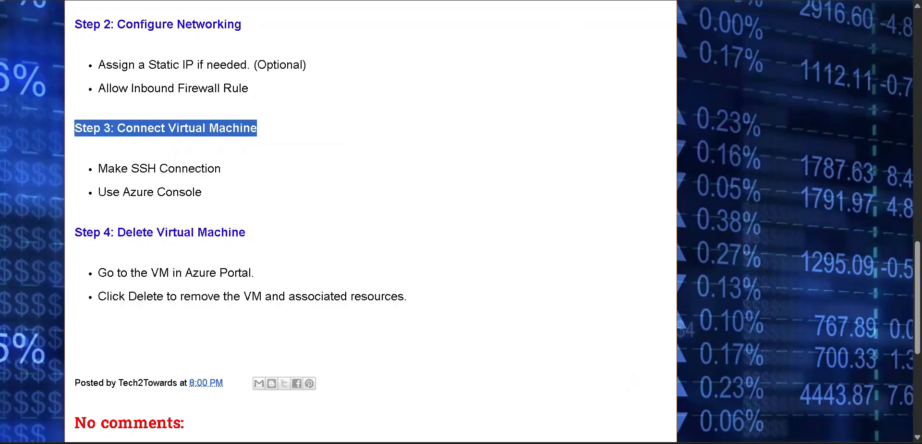
Step: Review the blog guide's steps for creating, networking and connecting the virtual machine, highlighting the headings and both connection methods
scroll(370, 221, up, 3)
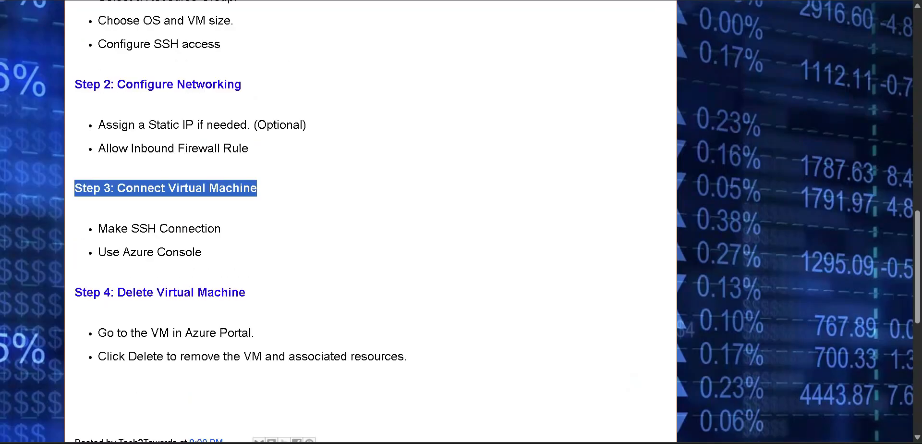
double_click(101, 77)
triple_click(102, 77)
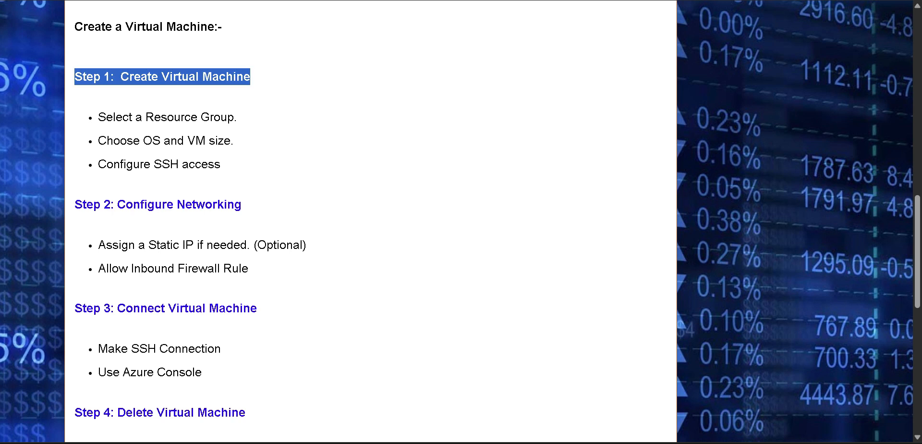
triple_click(111, 205)
scroll(112, 204, down, 2)
click(111, 188)
triple_click(111, 189)
drag(98, 229, 228, 232)
drag(98, 252, 202, 252)
scroll(370, 221, down, 3)
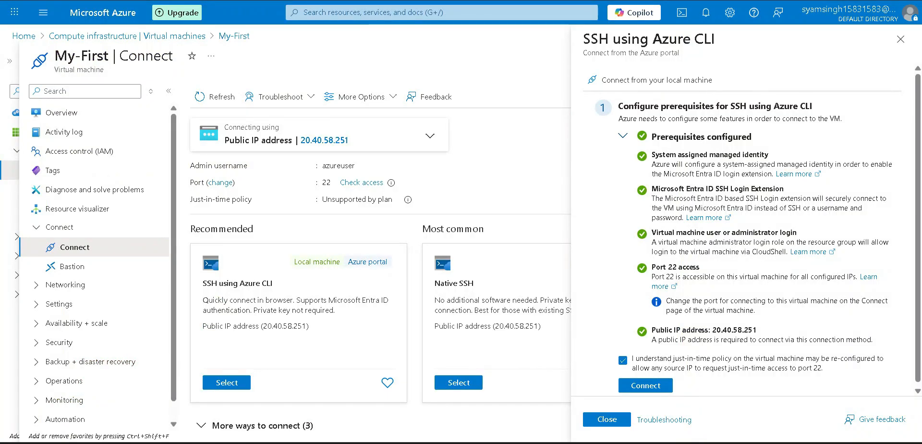
Step: Close the SSH using Azure CLI pane and reopen My-First's overview at full width from the virtual machines list
click(900, 39)
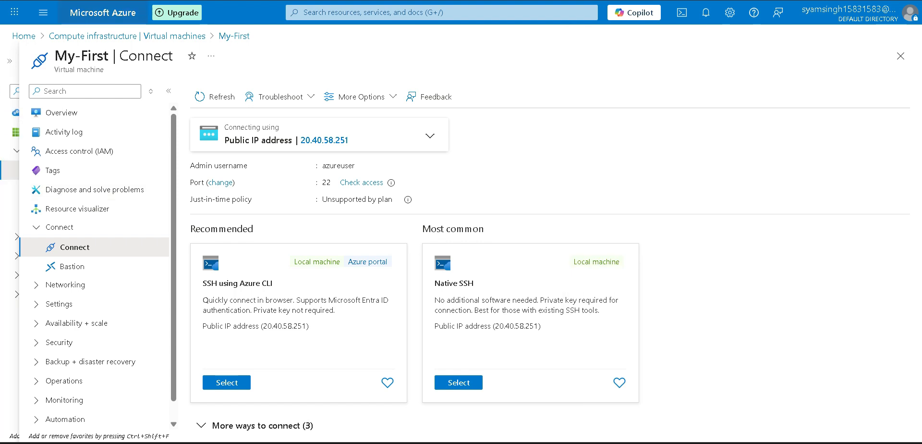
click(24, 36)
click(233, 97)
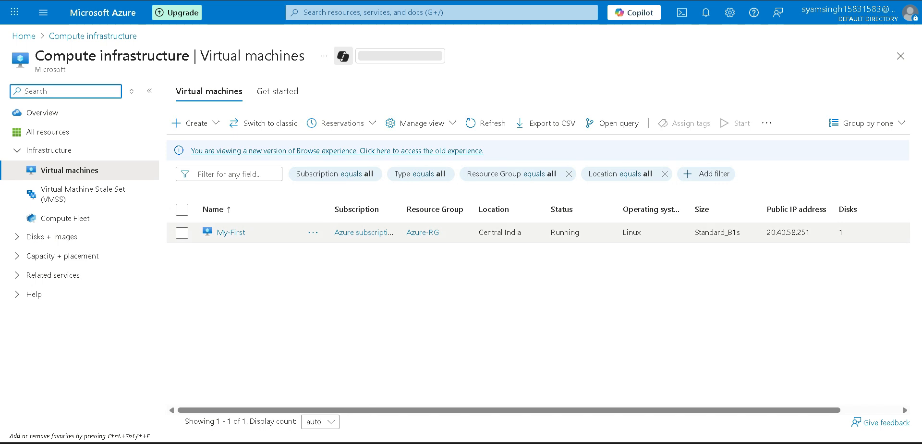
click(230, 232)
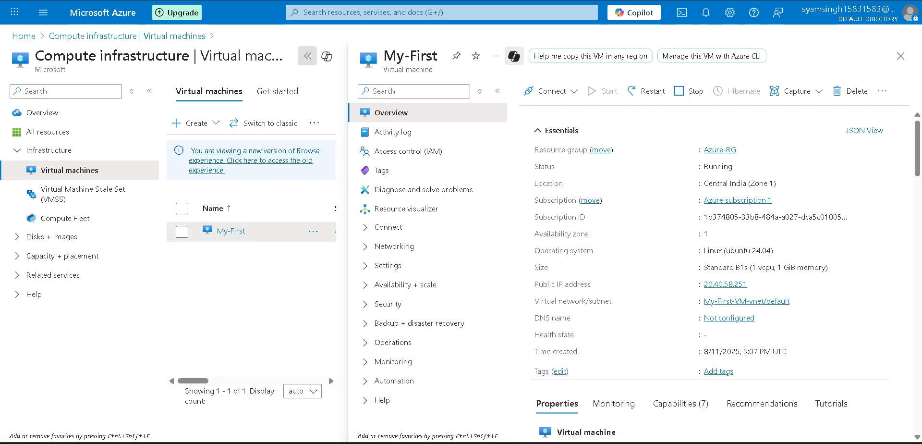
click(307, 56)
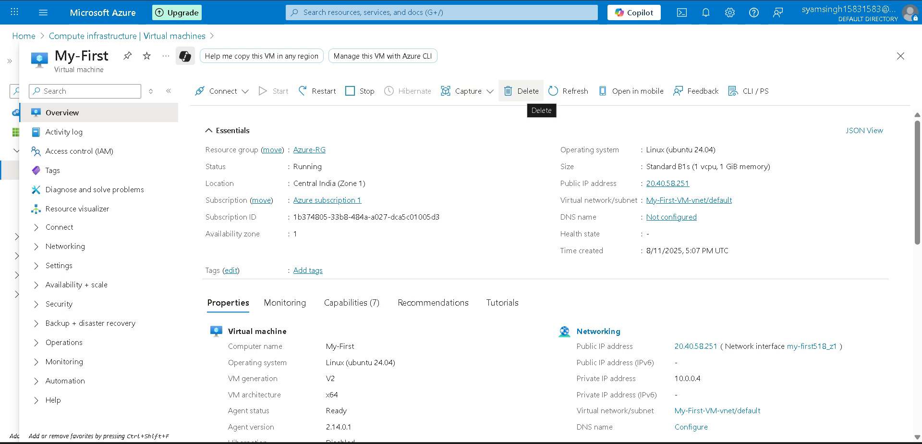
Step: Force delete the My-First virtual machine together with its OS disk, network interfaces and public IP addresses, acknowledging the deletion
click(523, 91)
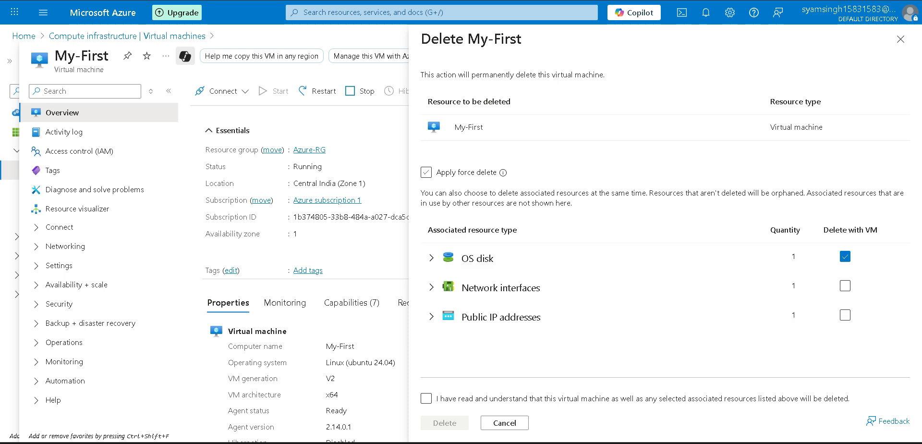
click(426, 172)
scroll(425, 172, down, 1)
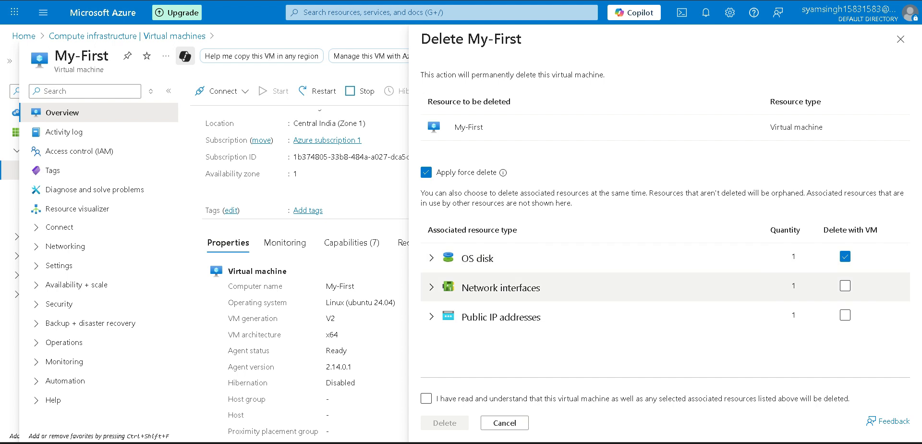
click(847, 285)
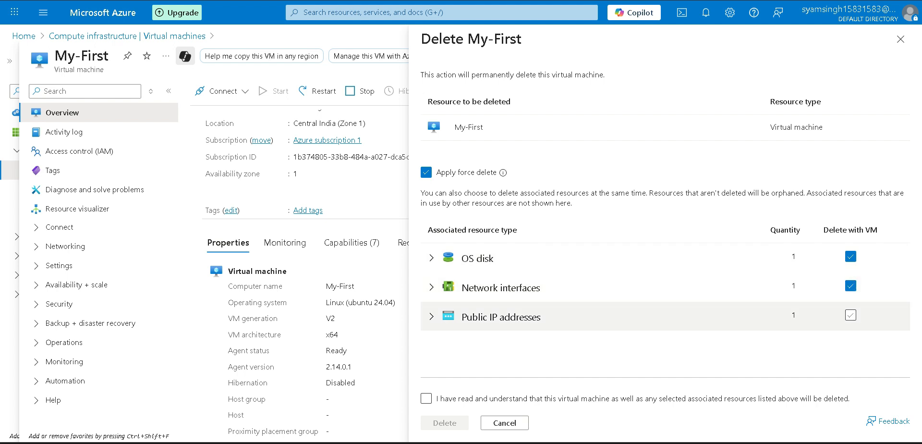
click(850, 315)
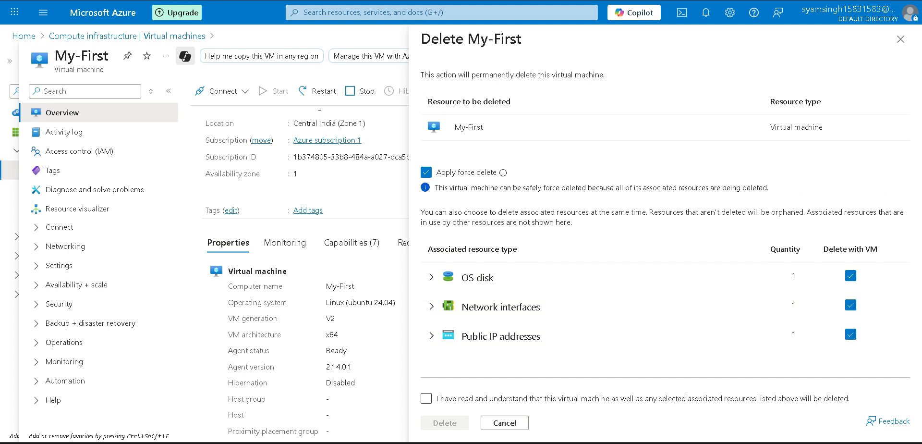
click(426, 398)
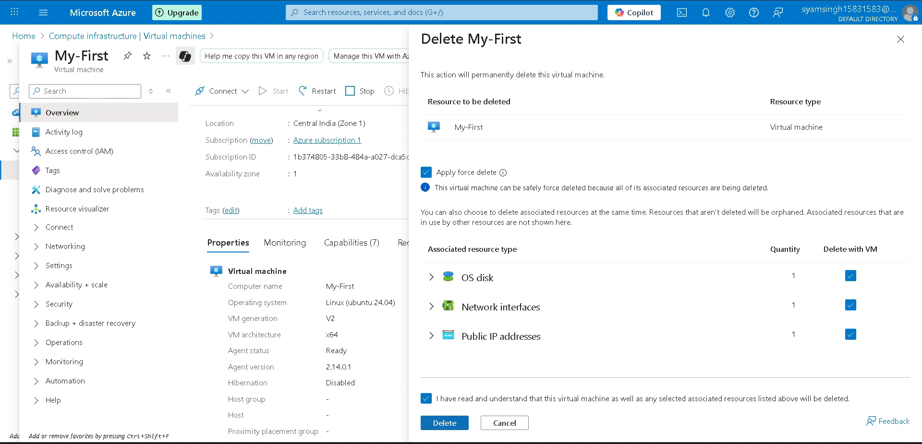
click(444, 423)
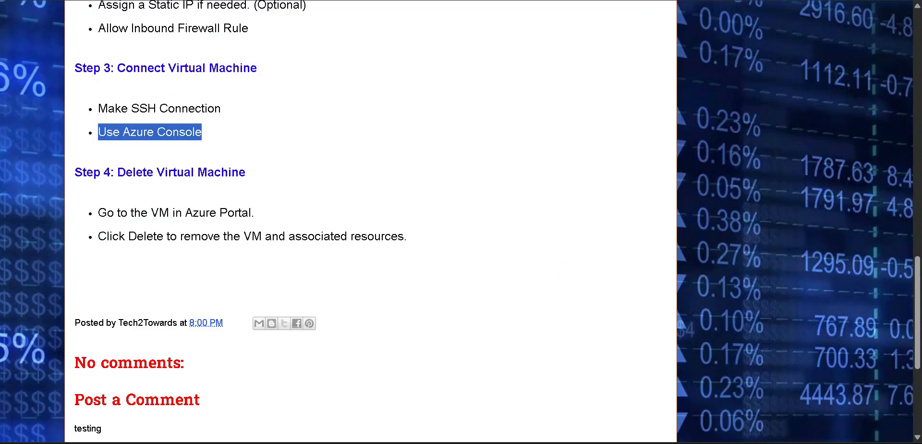
scroll(370, 221, up, 20)
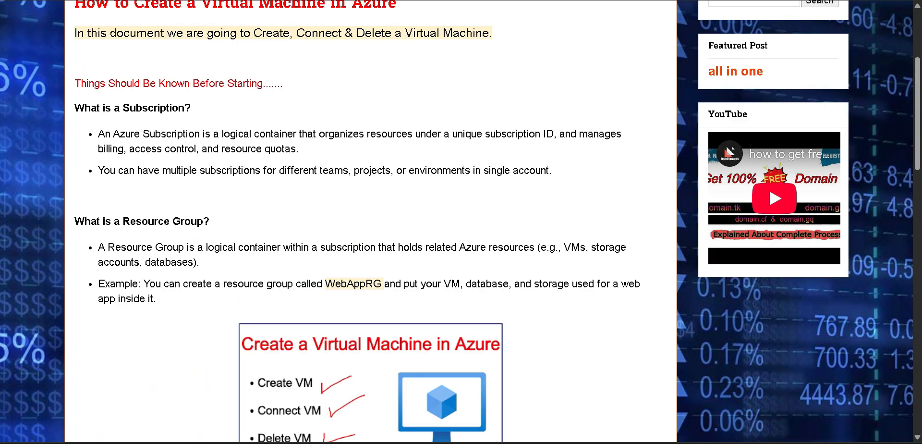